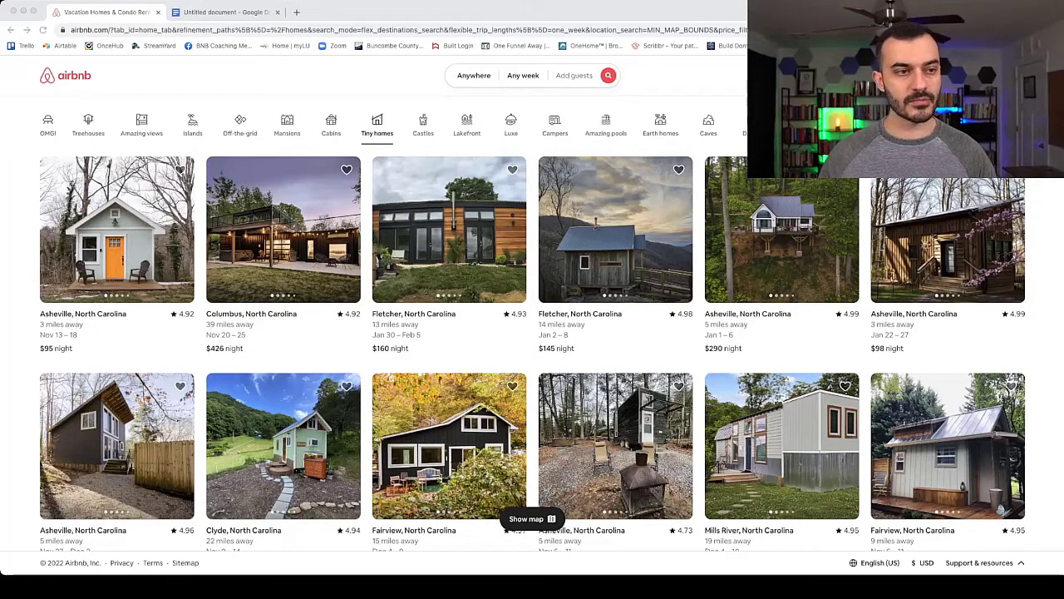
Step: Browse the Tiny homes category on Airbnb and examine the locations, ratings and nightly prices of the nearby listings
key("super+Tab")
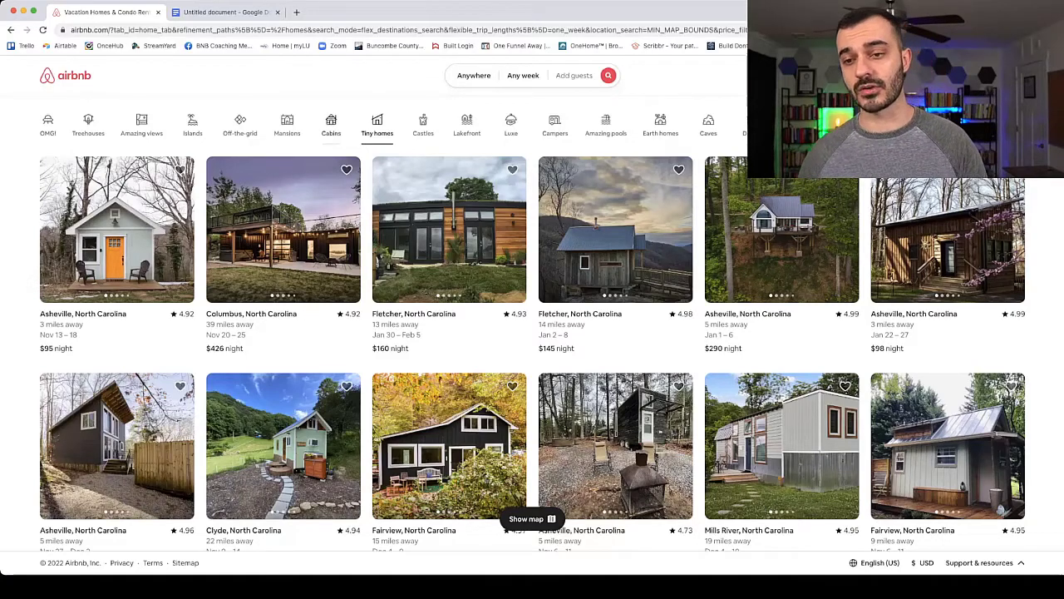
left_click(331, 125)
left_click(378, 125)
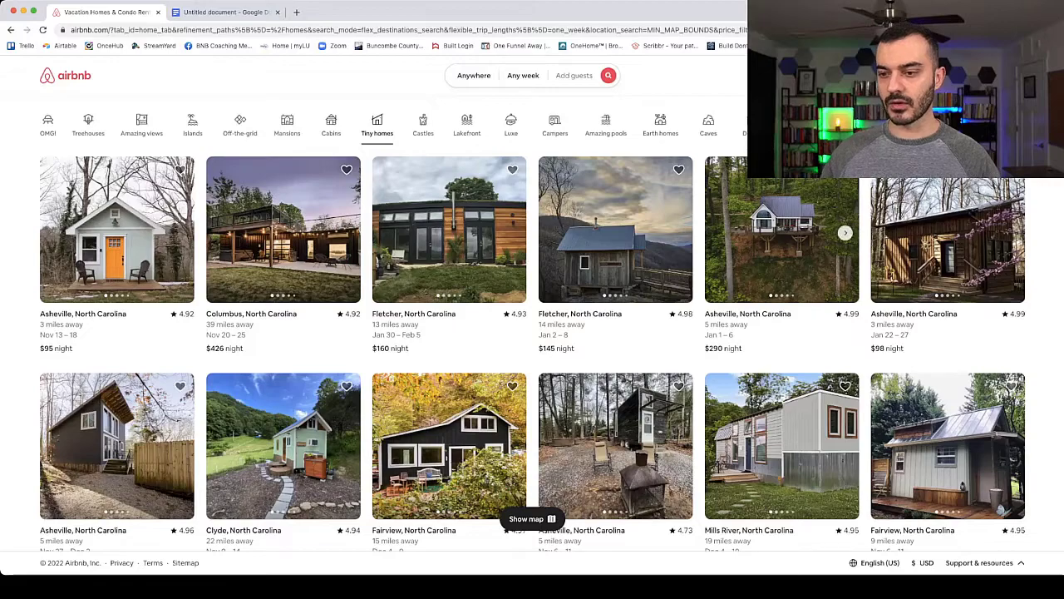
scroll(782, 229, "down", 1)
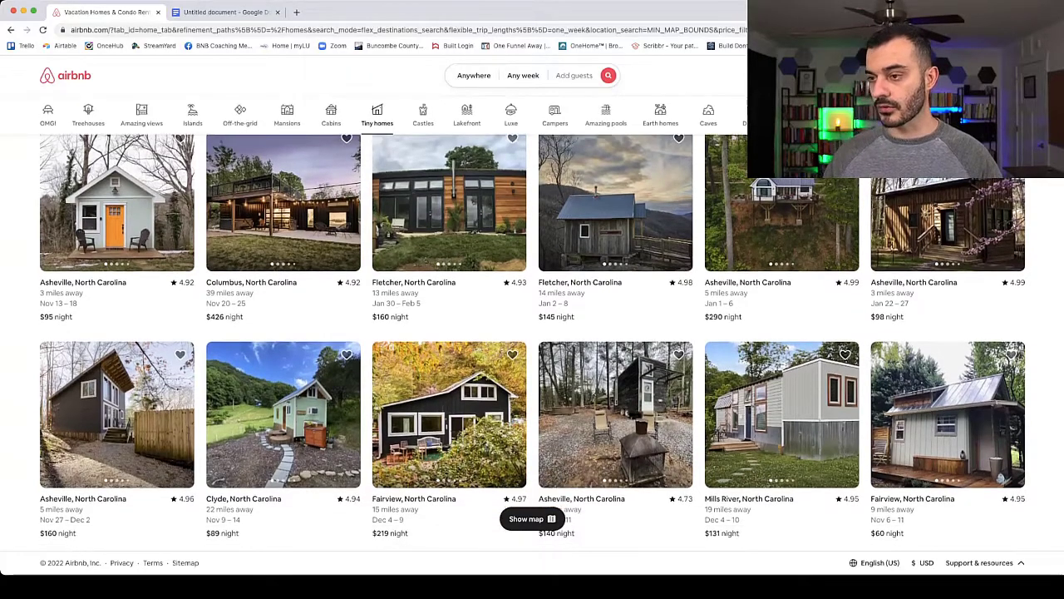
scroll(615, 332, "down", 3)
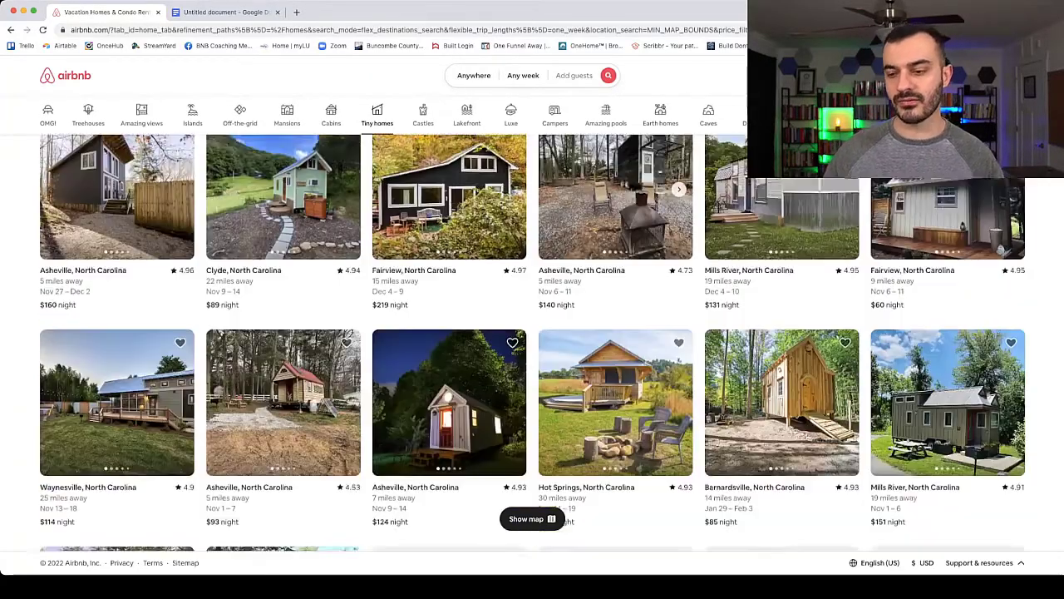
scroll(616, 217, "up", 5)
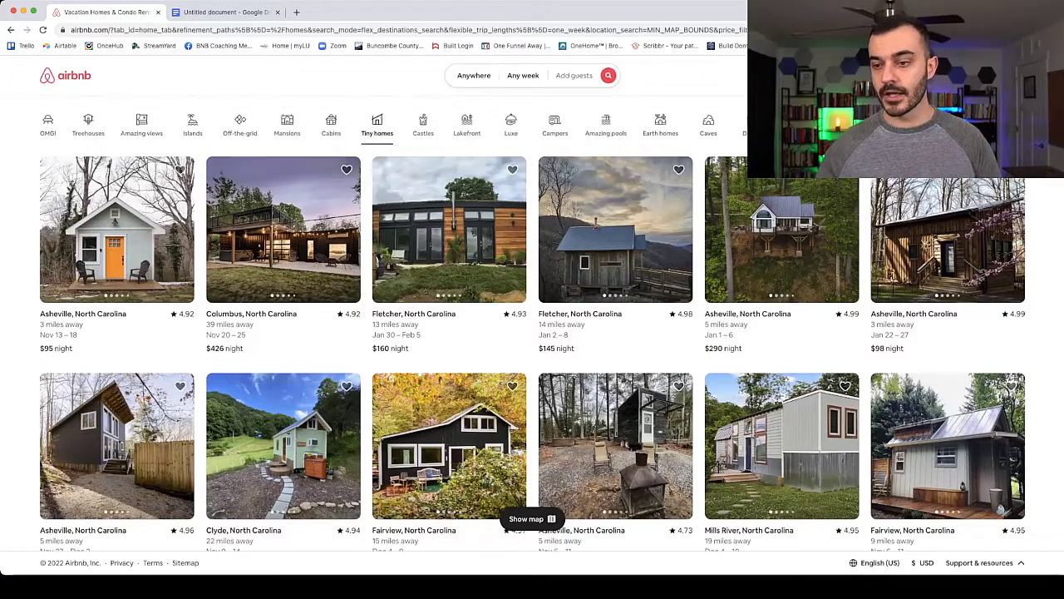
scroll(782, 225, "down", 1)
scroll(782, 266, "down", 5)
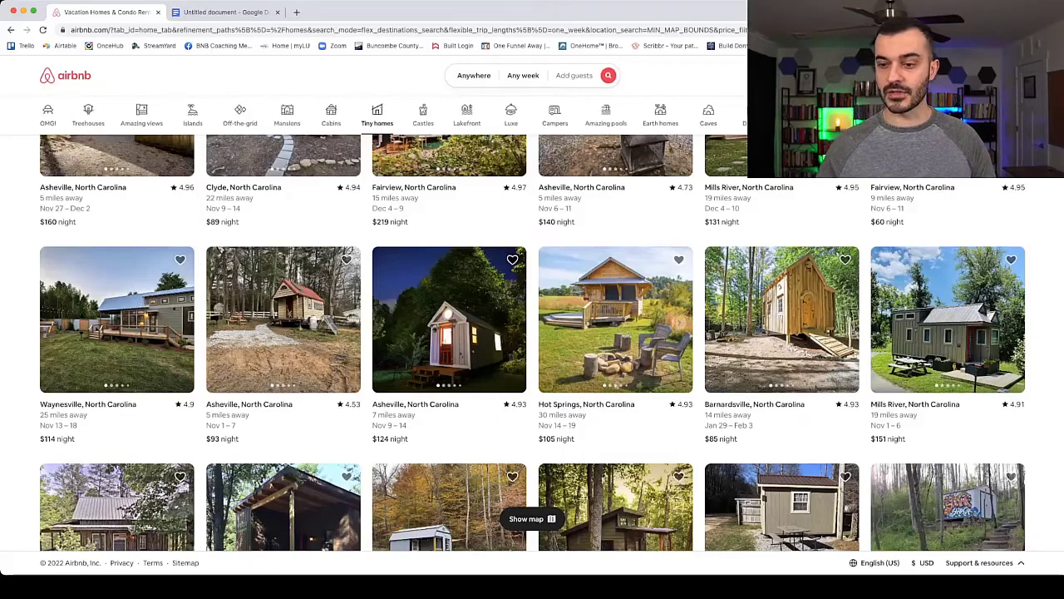
scroll(283, 275, "down", 1)
scroll(283, 275, "down", 2)
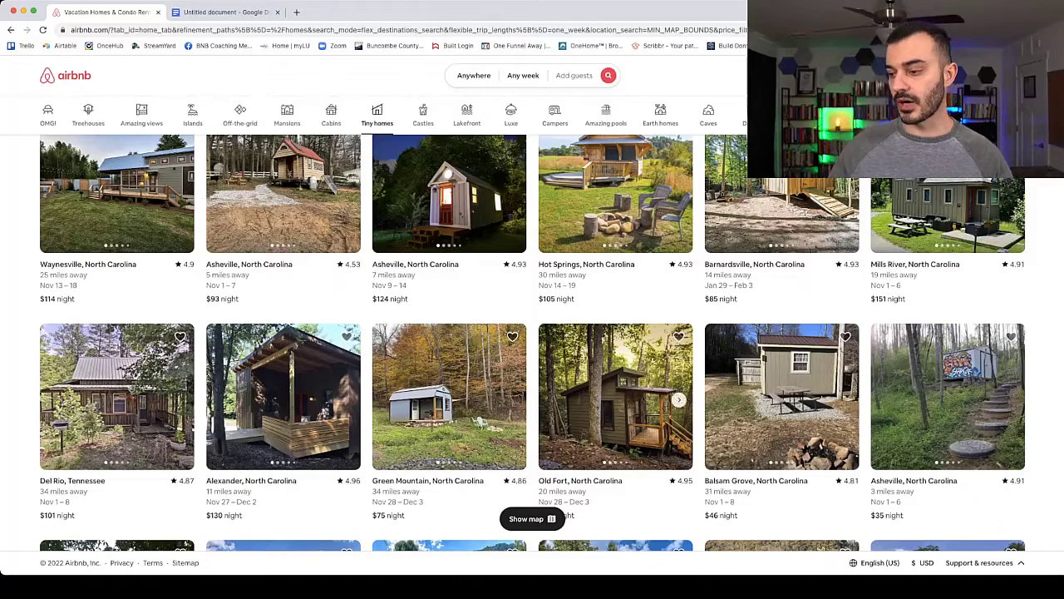
scroll(616, 383, "down", 2)
scroll(615, 333, "down", 4)
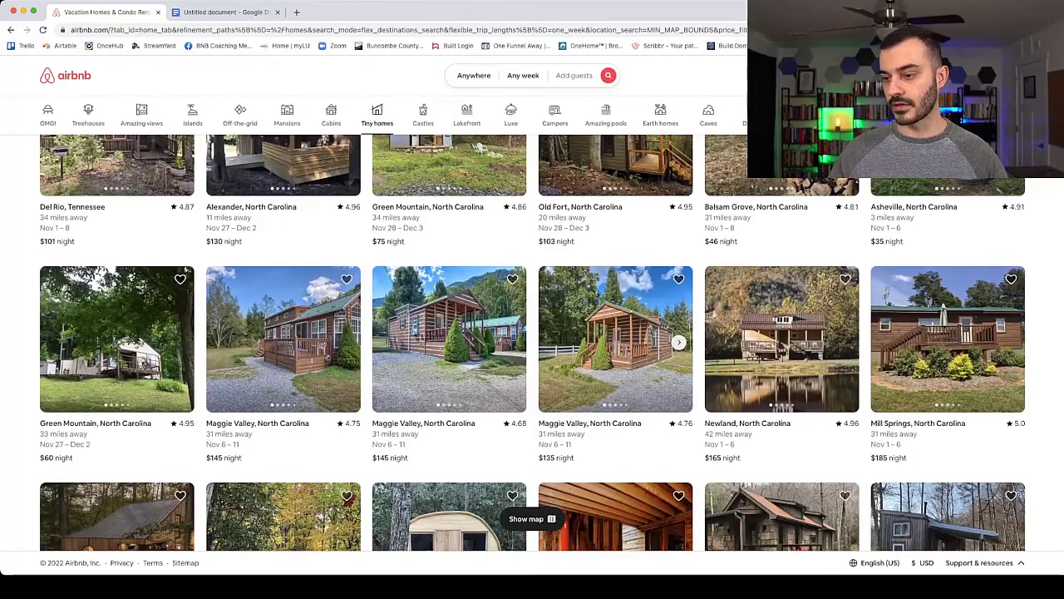
scroll(449, 333, "down", 1)
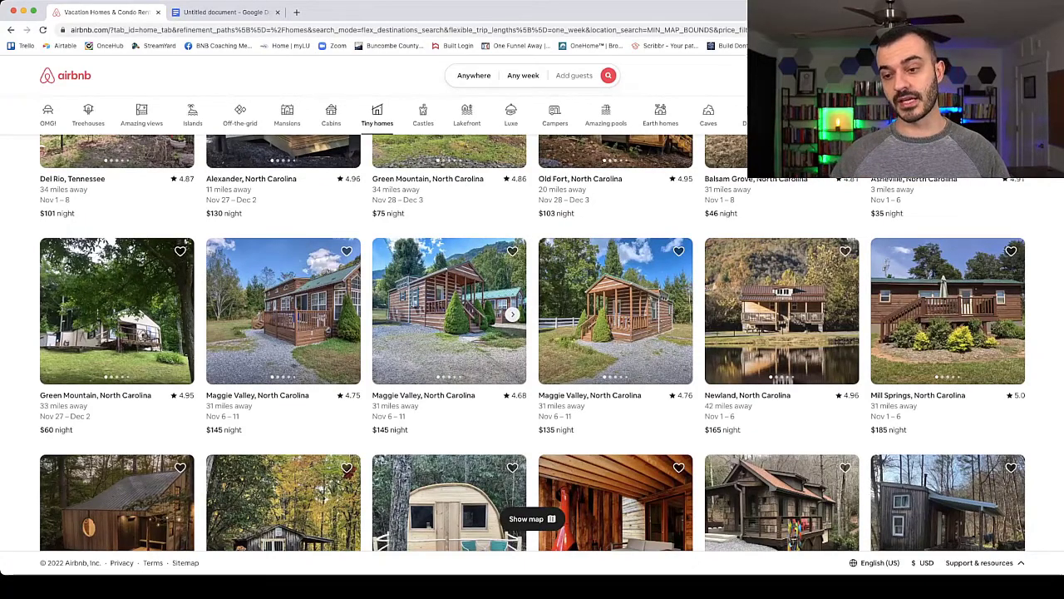
scroll(449, 333, "down", 4)
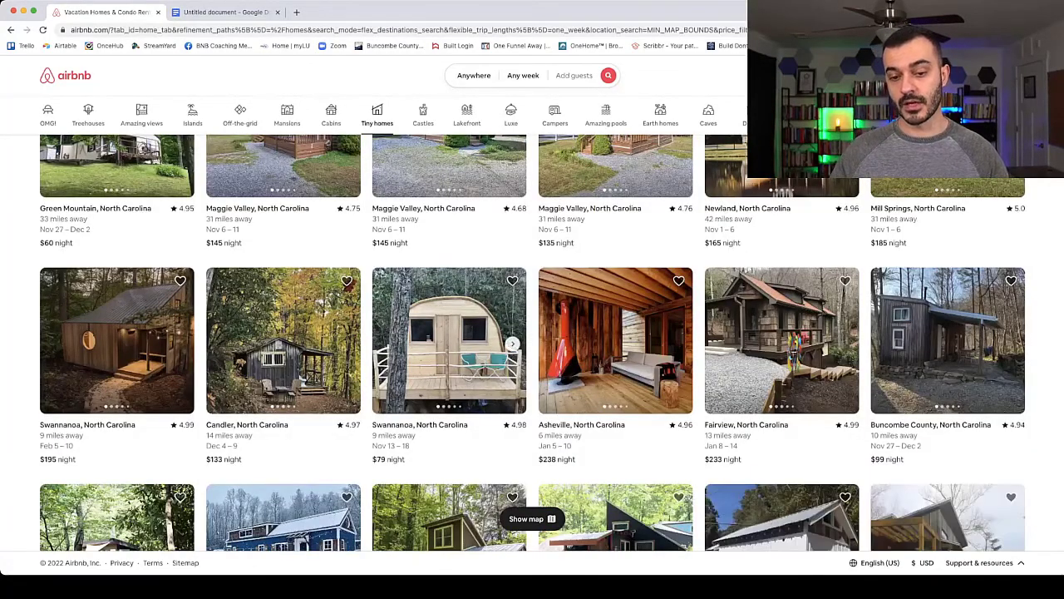
Step: Go back over the first rows of Asheville-area tiny homes and compare their nightly prices and building styles
scroll(782, 399, "up", 10)
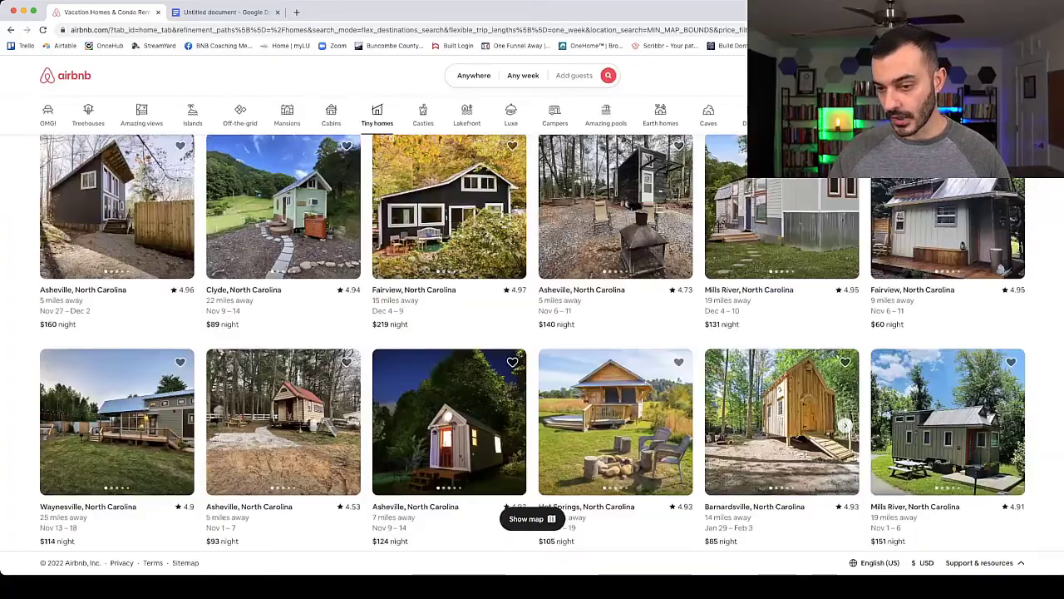
scroll(782, 399, "up", 5)
scroll(781, 399, "down", 2)
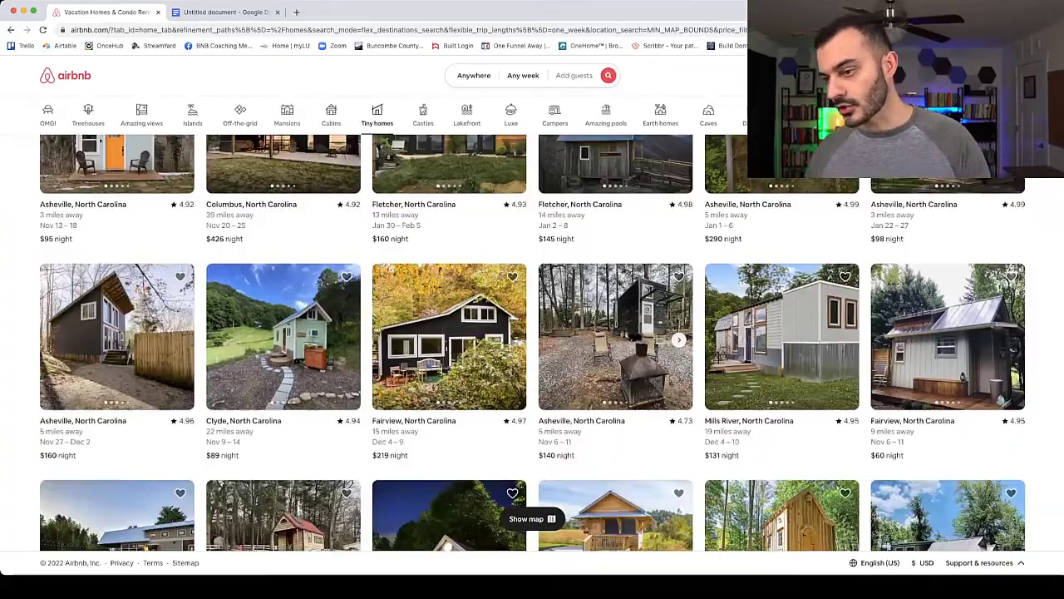
scroll(615, 333, "down", 1)
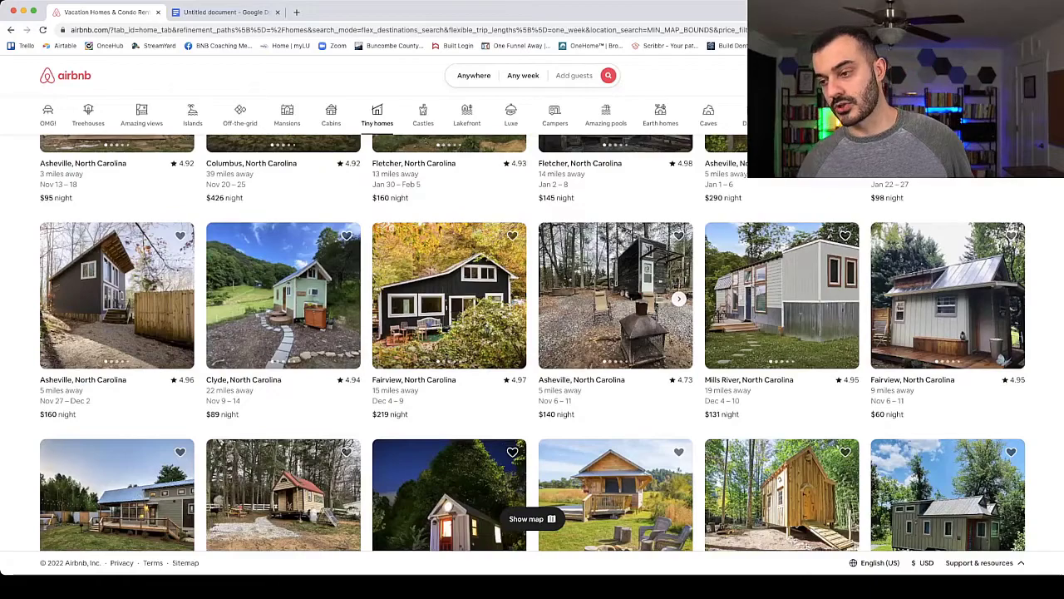
scroll(449, 333, "down", 5)
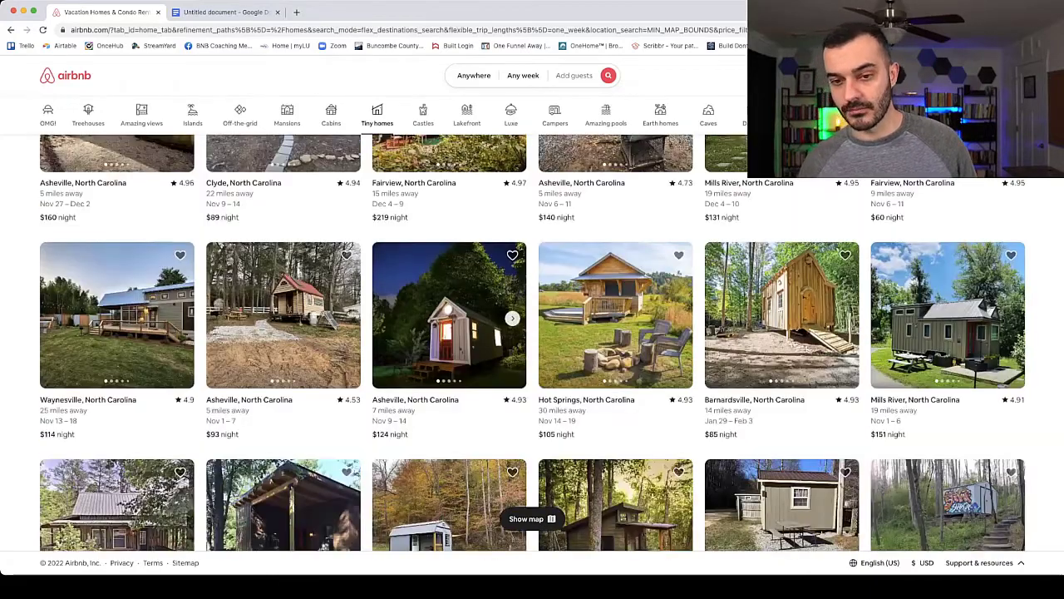
scroll(449, 332, "down", 1)
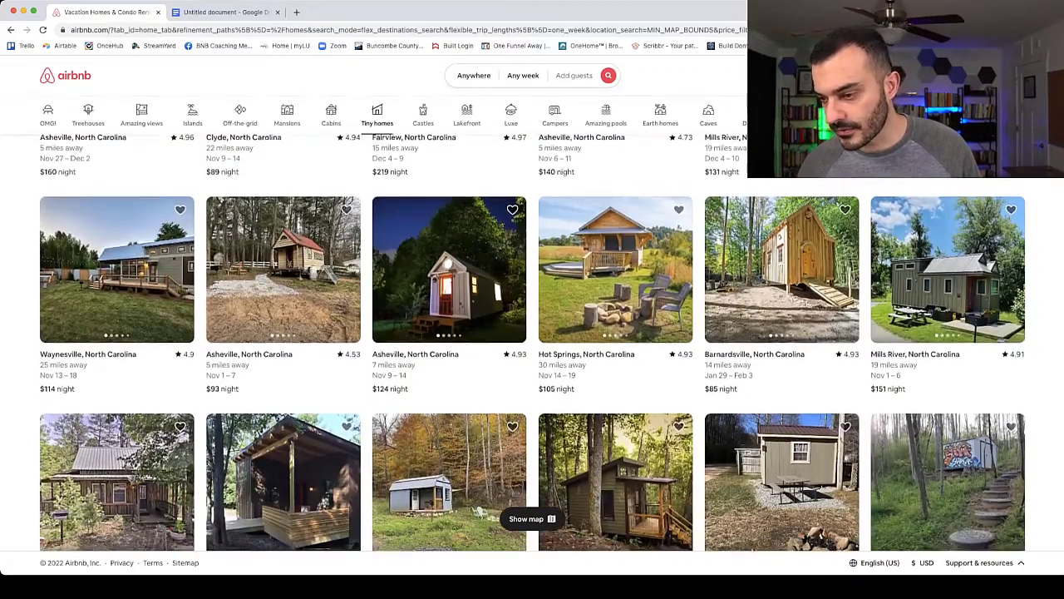
scroll(449, 333, "down", 5)
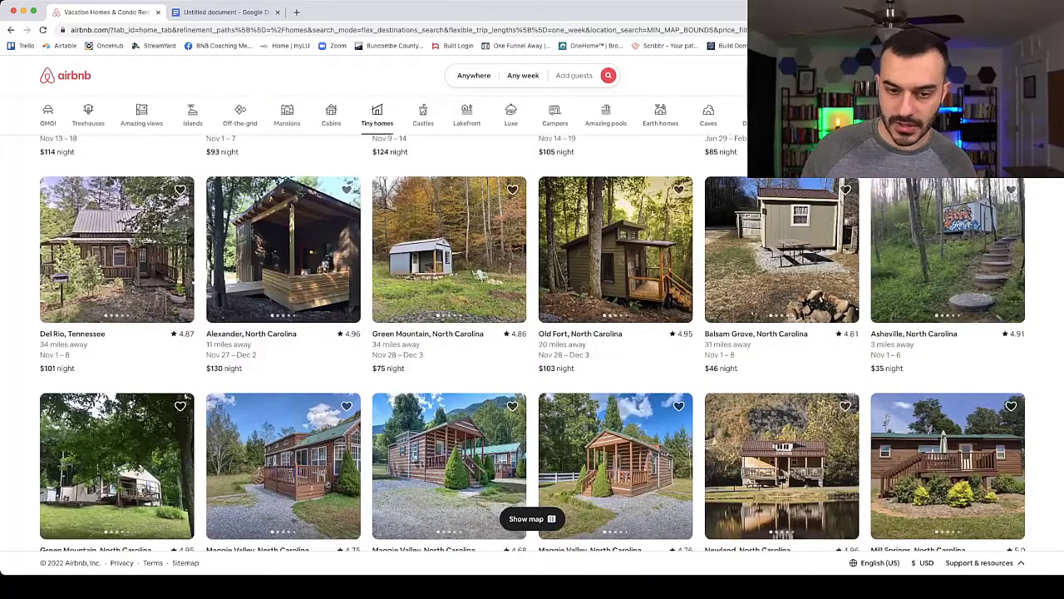
scroll(316, 275, "down", 3)
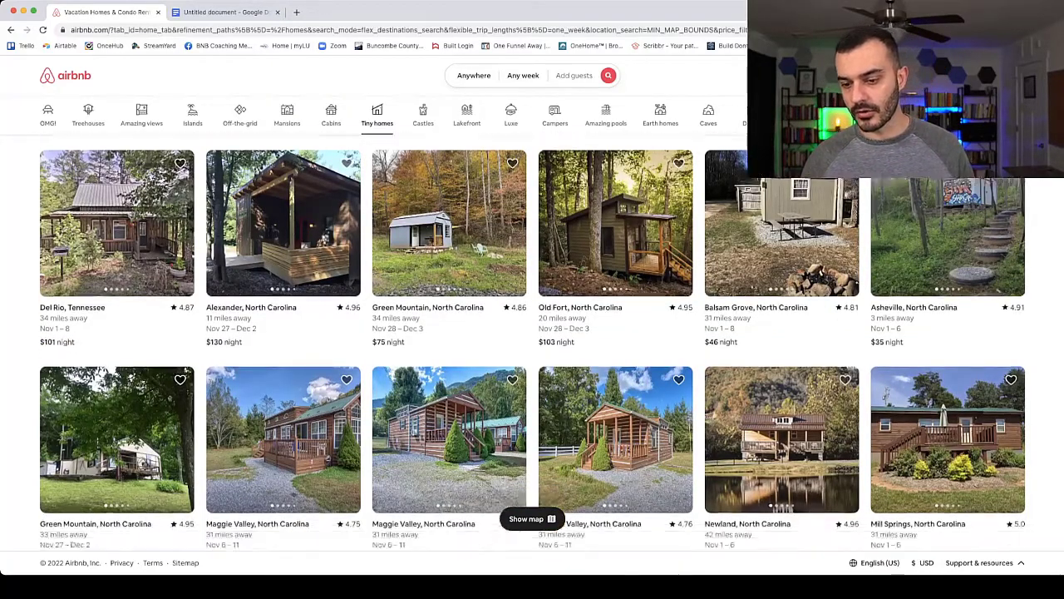
scroll(283, 391, "up", 3)
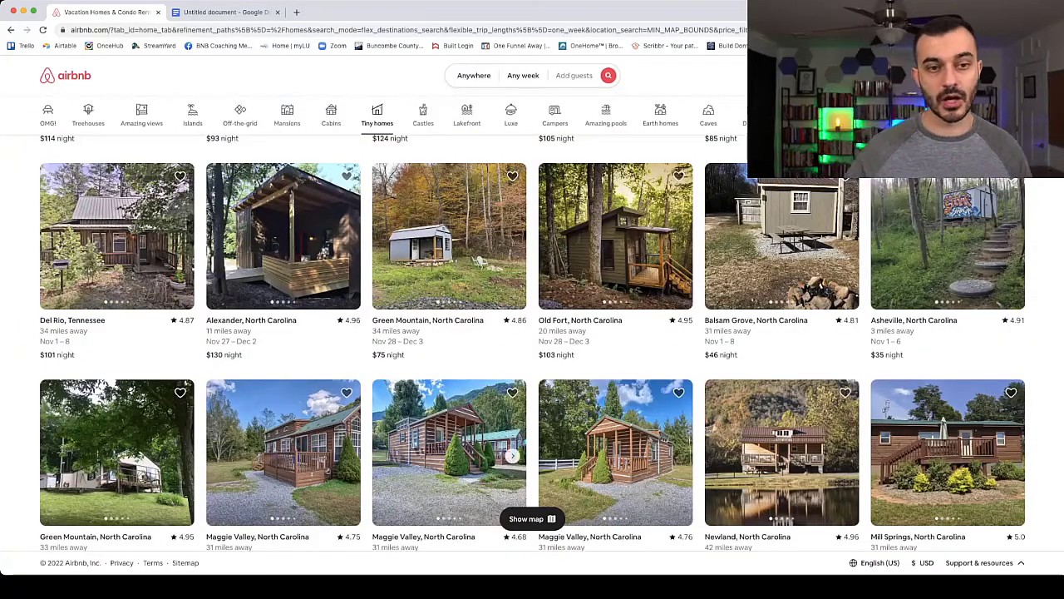
scroll(282, 241, "up", 2)
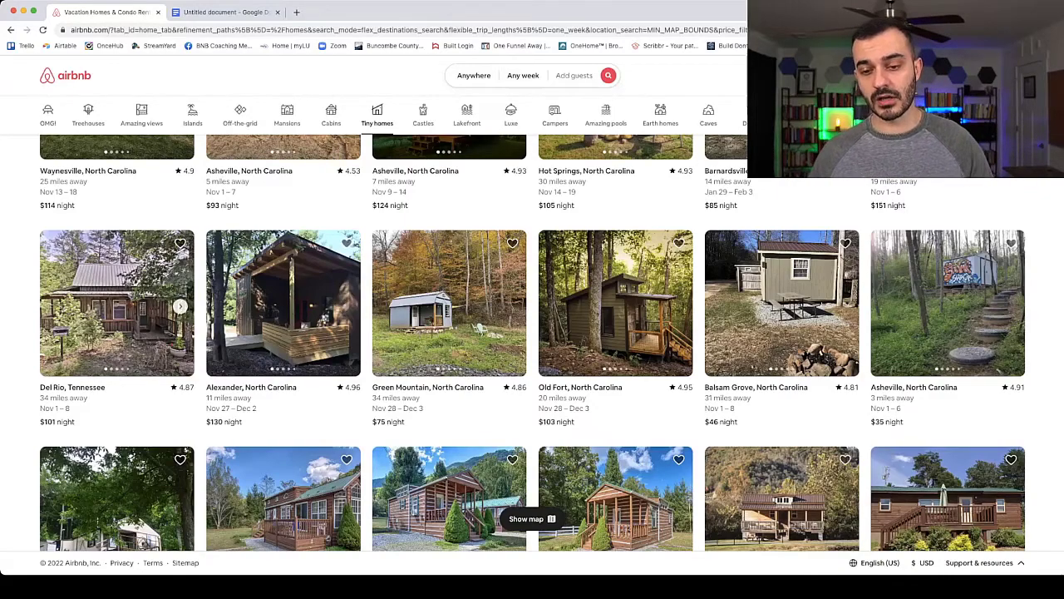
Step: Examine the tiny homes further down the results, including those in other states, for design, rating and nightly price
scroll(283, 332, "down", 3)
scroll(283, 366, "down", 5)
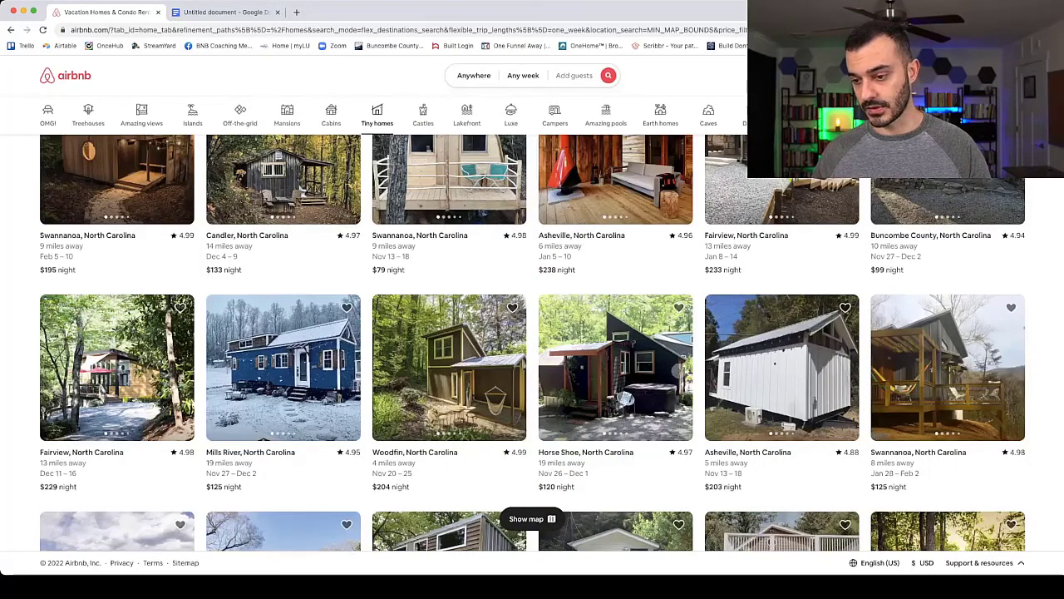
scroll(698, 350, "down", 1)
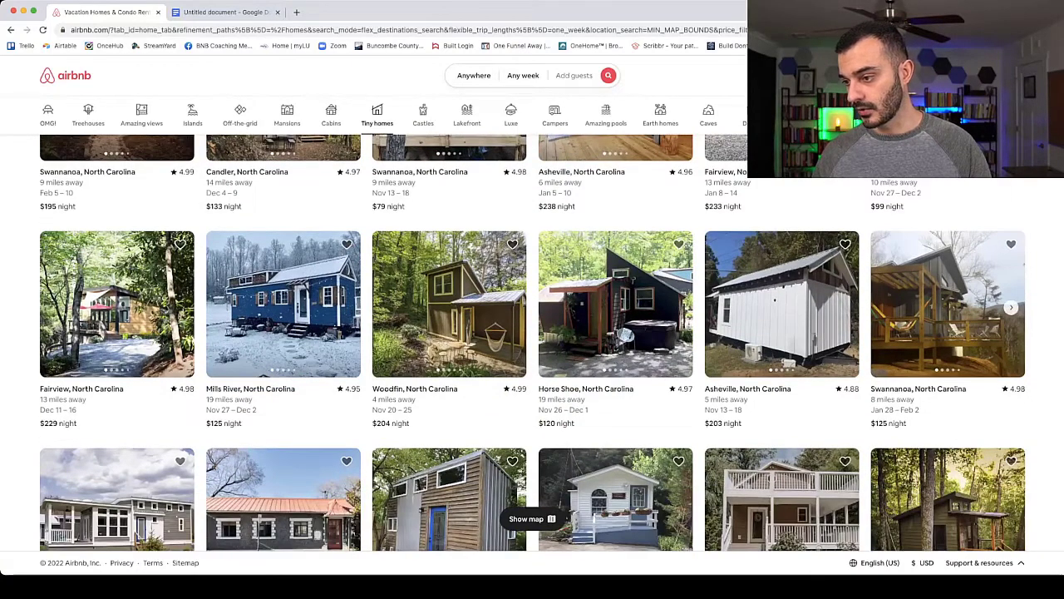
scroll(782, 333, "down", 4)
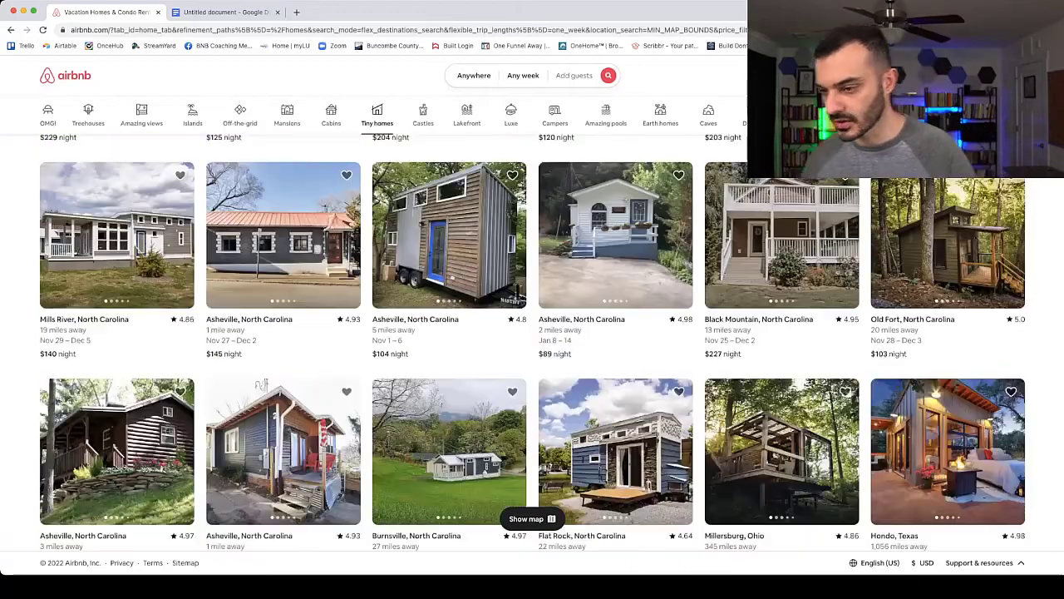
scroll(116, 370, "down", 6)
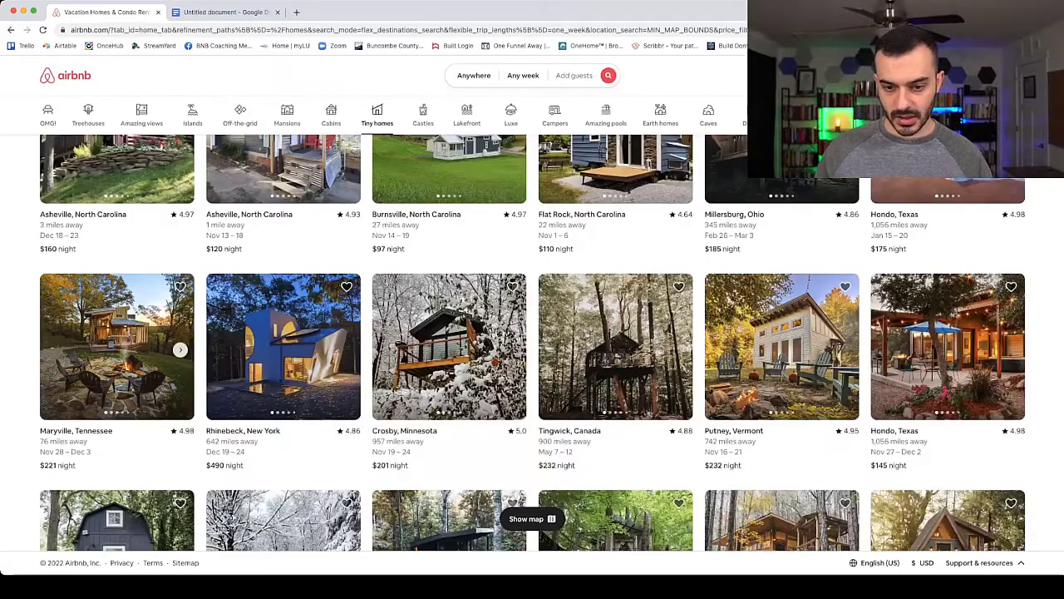
scroll(117, 370, "down", 1)
scroll(532, 374, "down", 1)
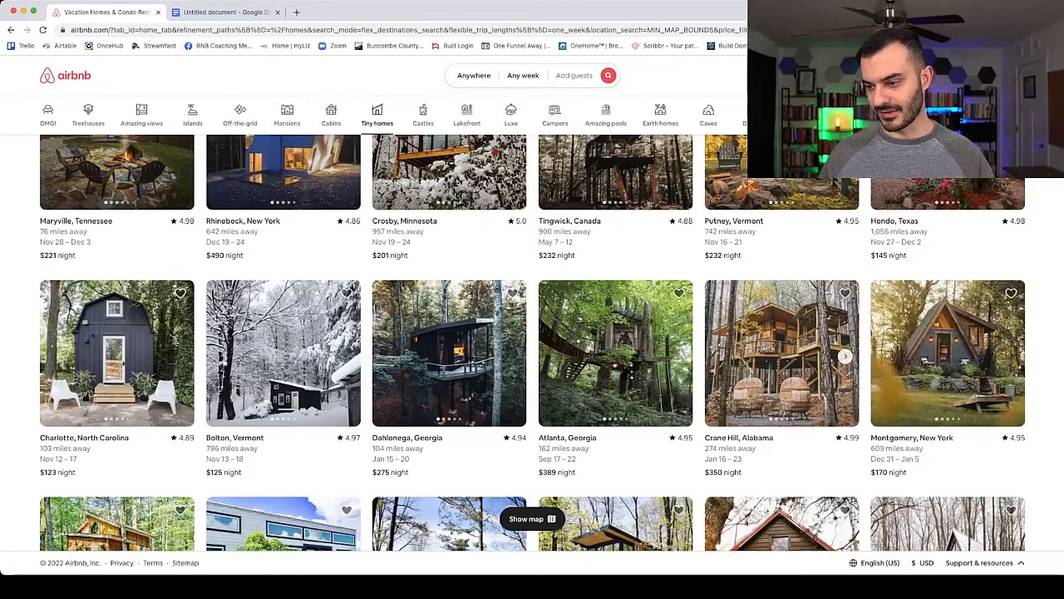
scroll(615, 349, "down", 1)
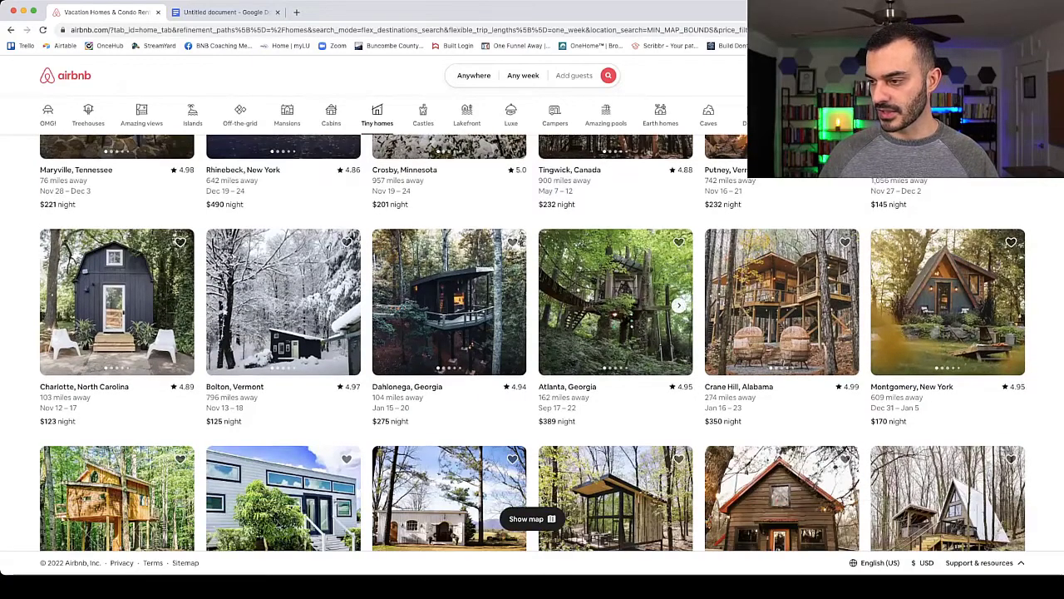
scroll(615, 333, "down", 4)
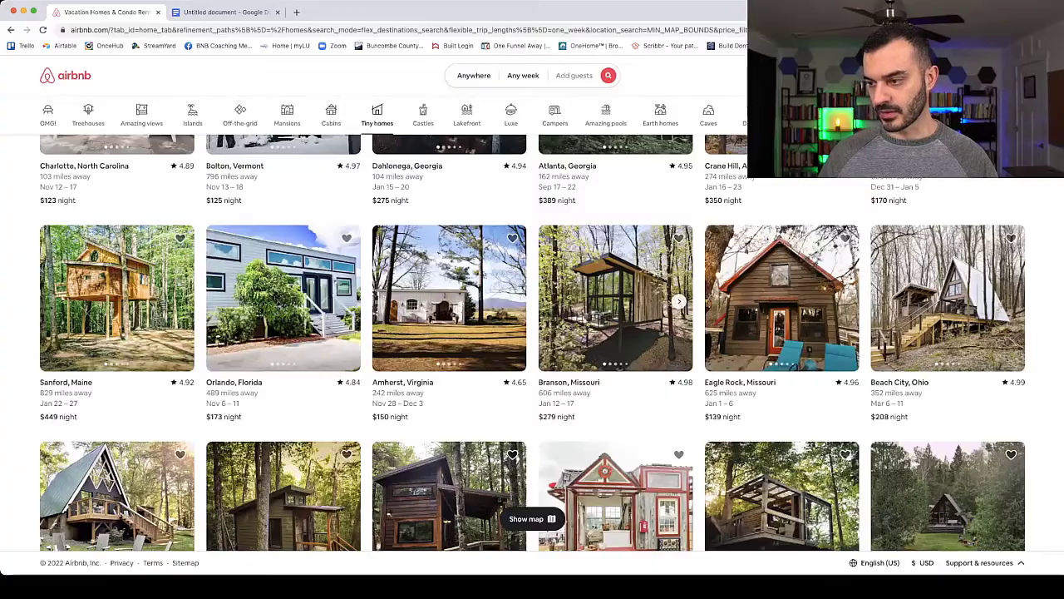
scroll(465, 299, "down", 1)
scroll(449, 316, "down", 15)
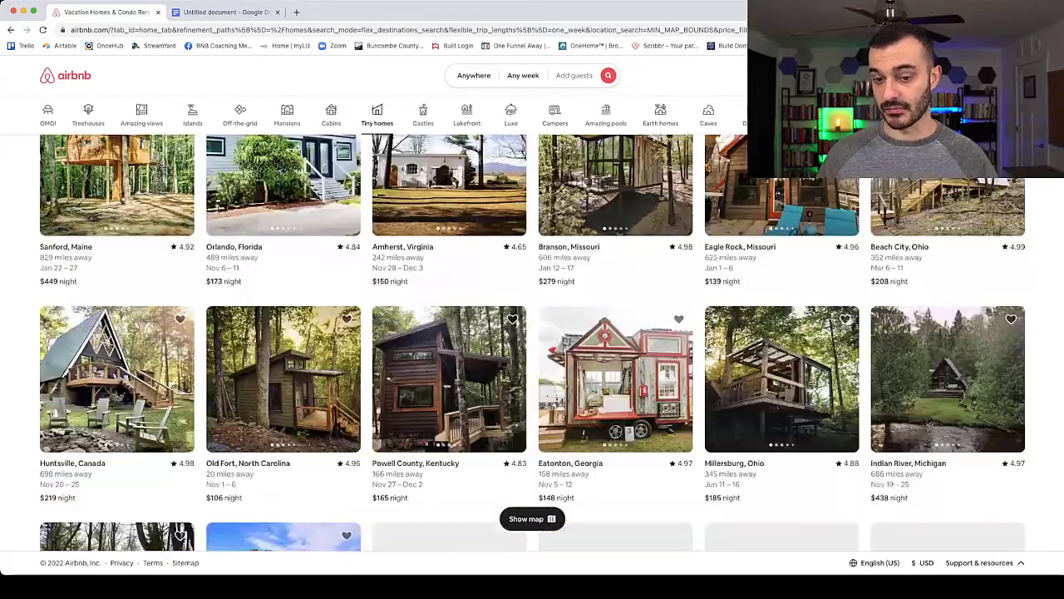
scroll(450, 358, "down", 20)
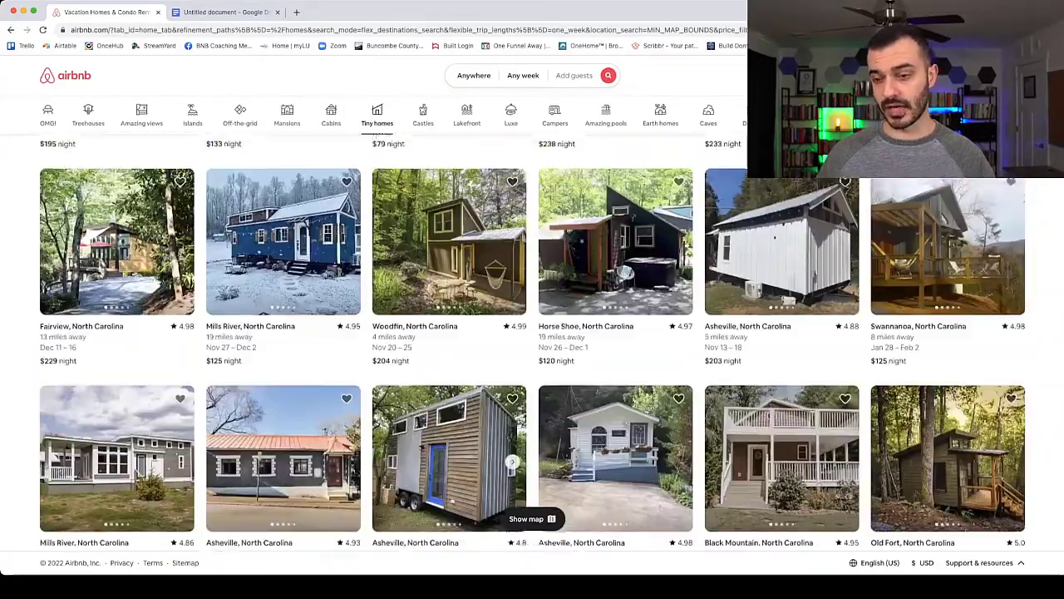
Step: Review the North Carolina tiny homes once more and return to the beginning of the results
scroll(450, 357, "up", 3)
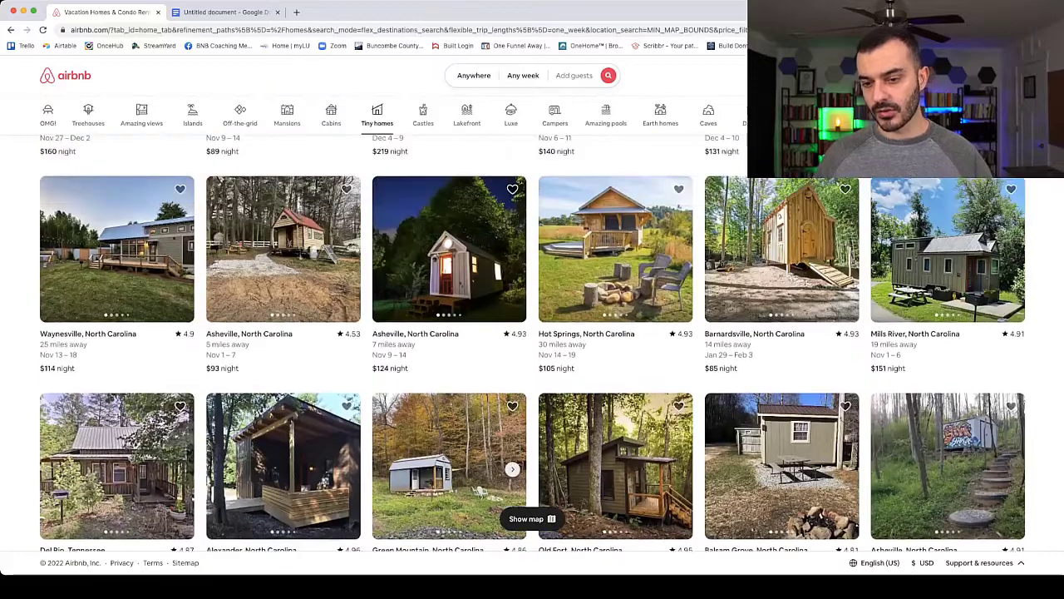
scroll(449, 316, "down", 10)
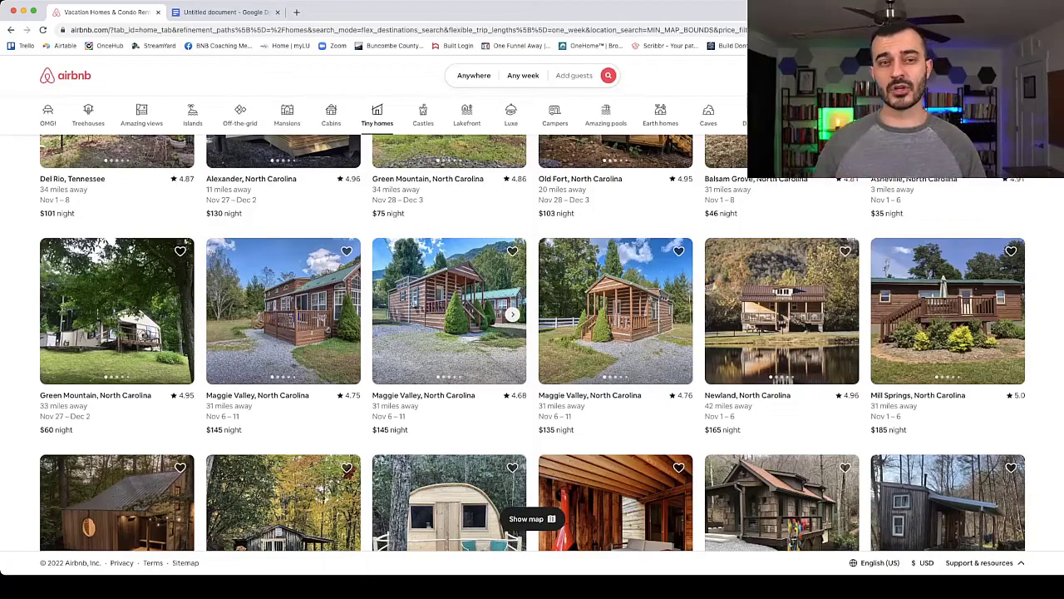
scroll(615, 312, "down", 1)
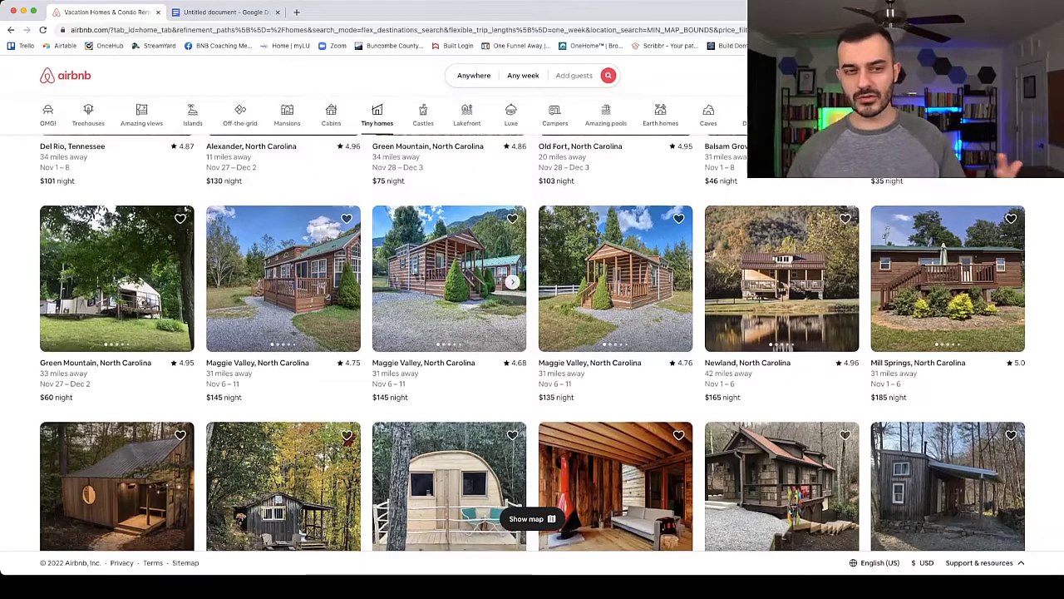
scroll(450, 332, "up", 2)
scroll(449, 402, "up", 10)
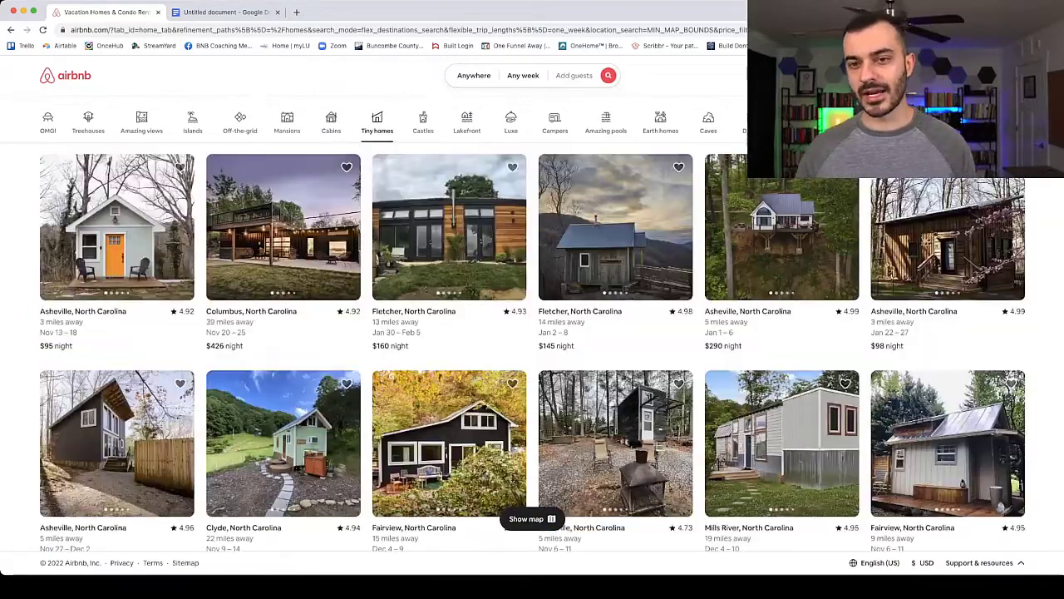
Step: Switch to the Google Docs document and add the line "Average Daily Rate (ADR)- $120" above the revenue line
key("ctrl+Tab")
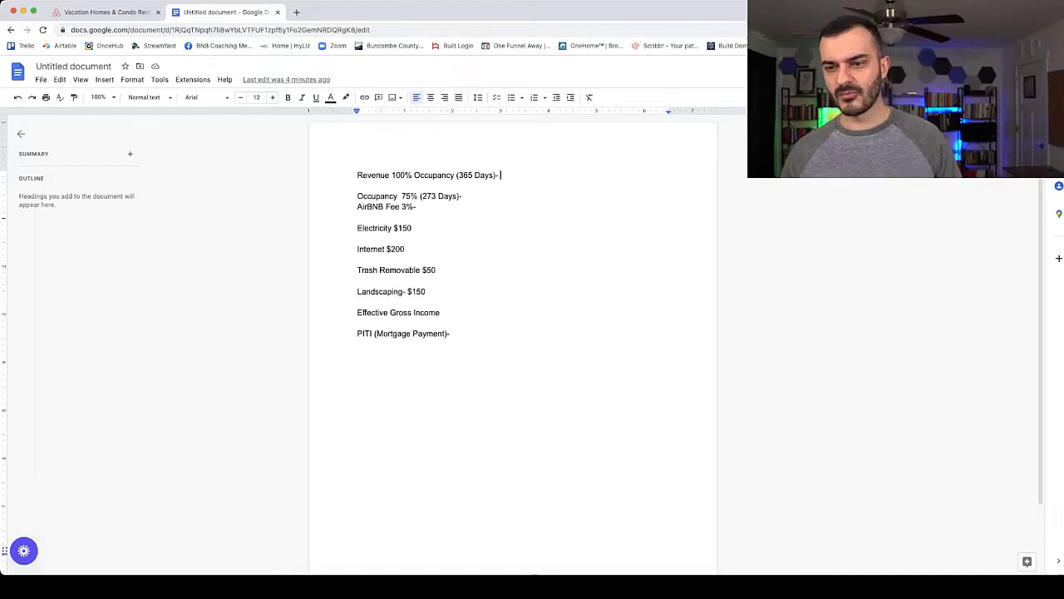
key("shift+Home")
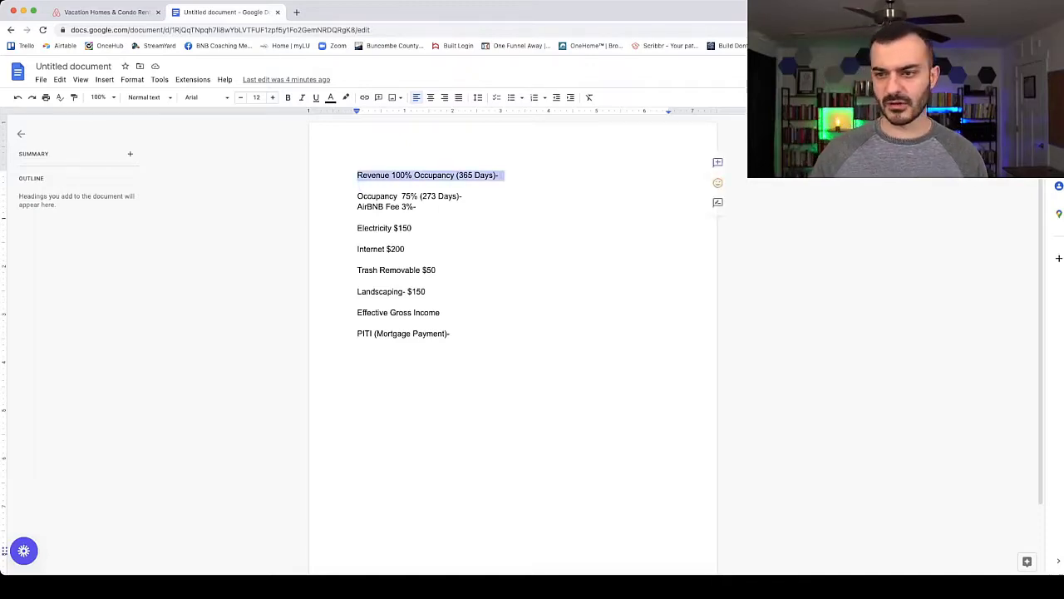
key("End")
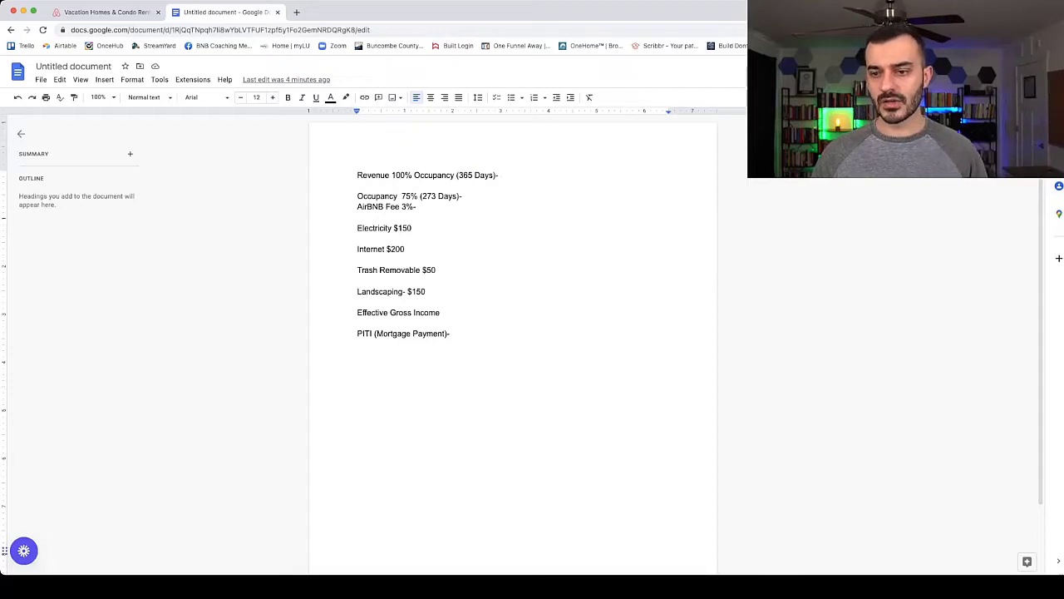
key("Home")
key("Return")
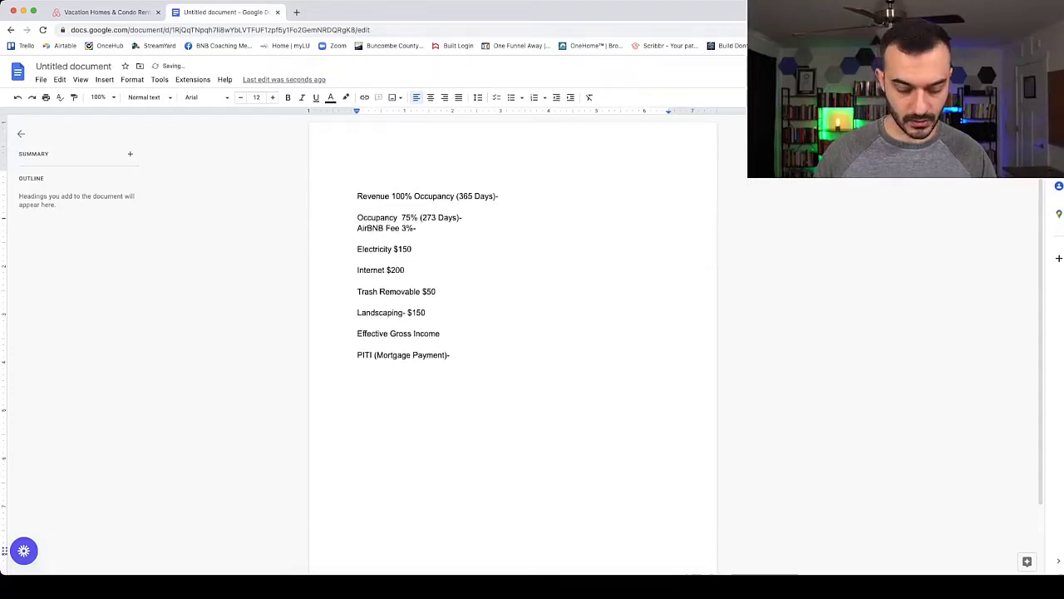
type("Av")
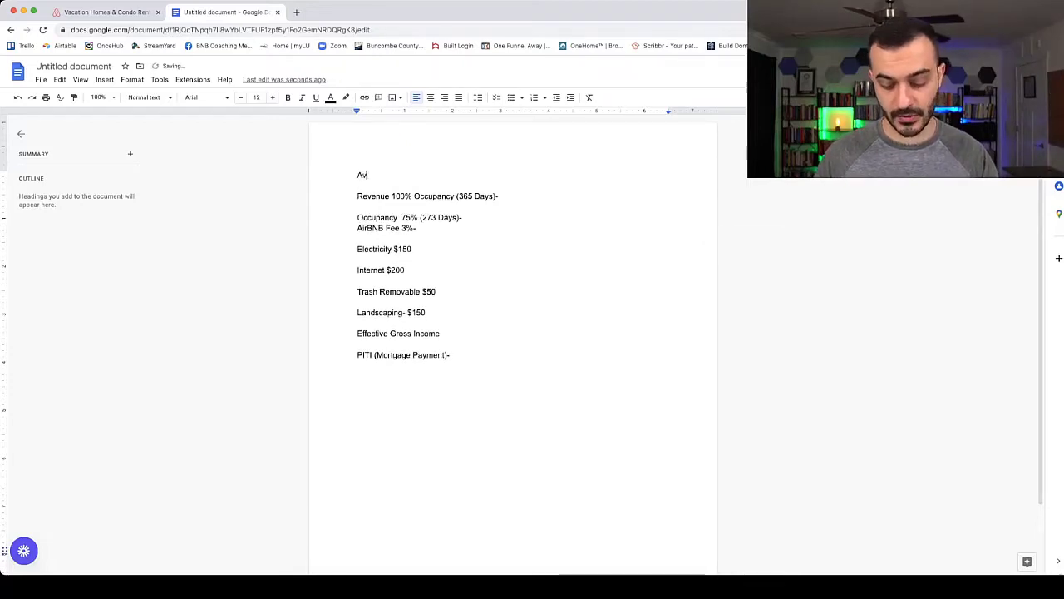
type("erade")
key("BackSpace")
key("BackSpace")
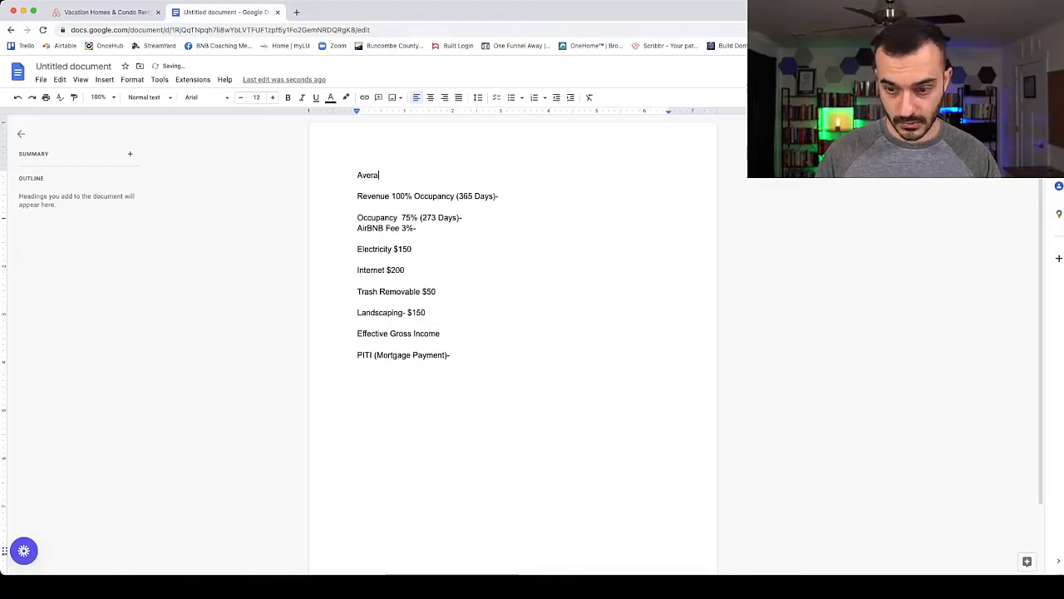
type("ge Daily Rate ")
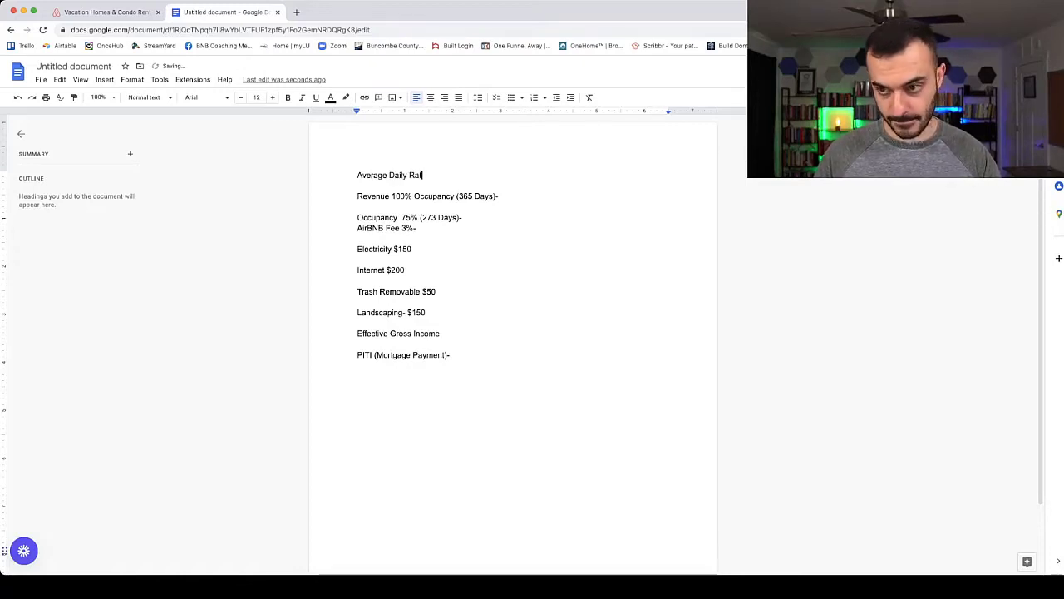
type("(ADR")
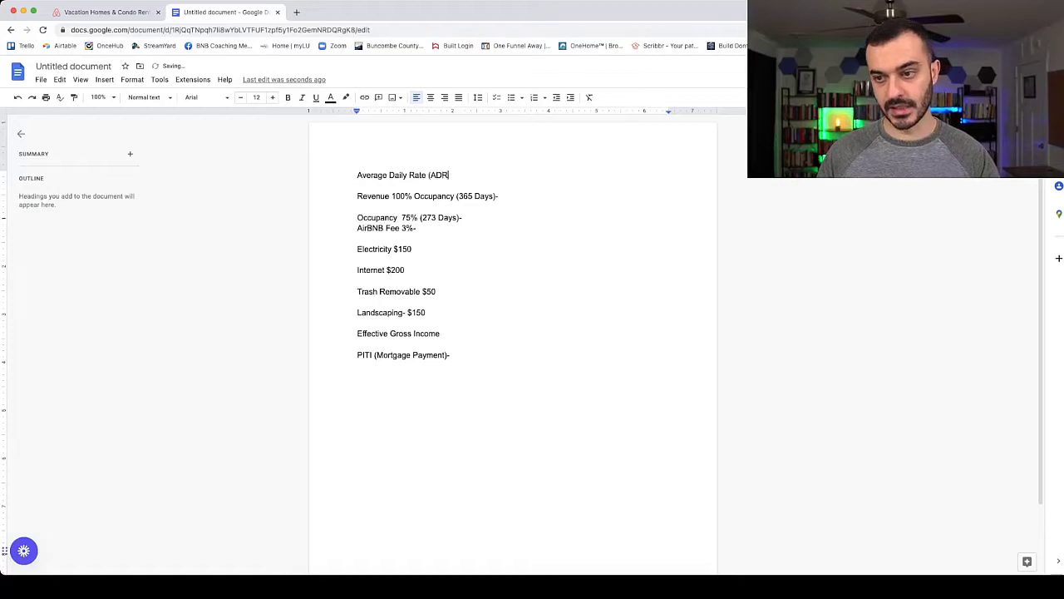
type(")- $120")
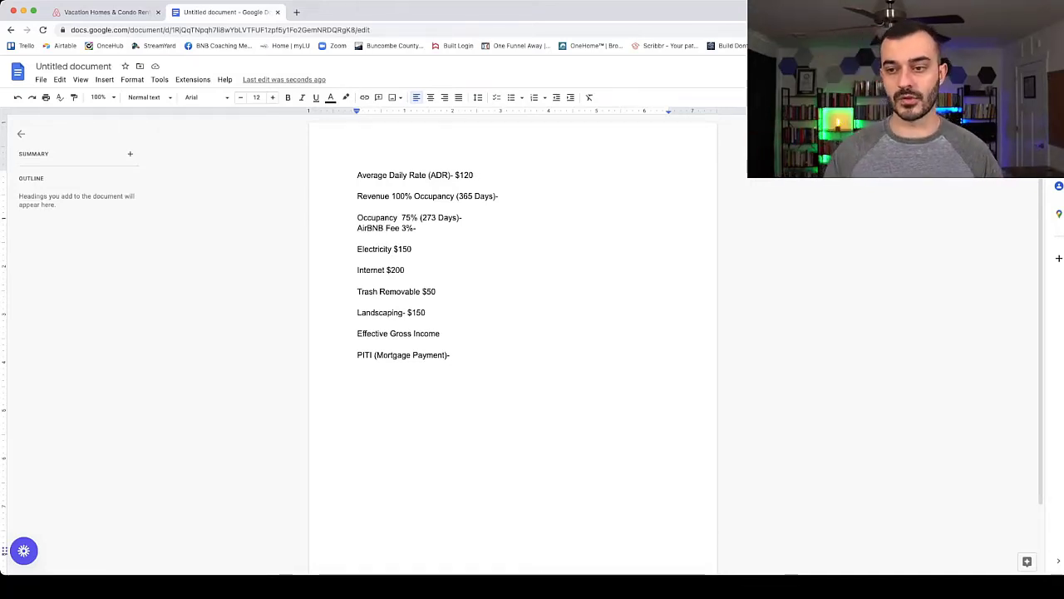
Step: Enter $43,800 as the revenue at 100% occupancy (365 days)
key("Down")
key("Down")
key("Down")
key("Left")
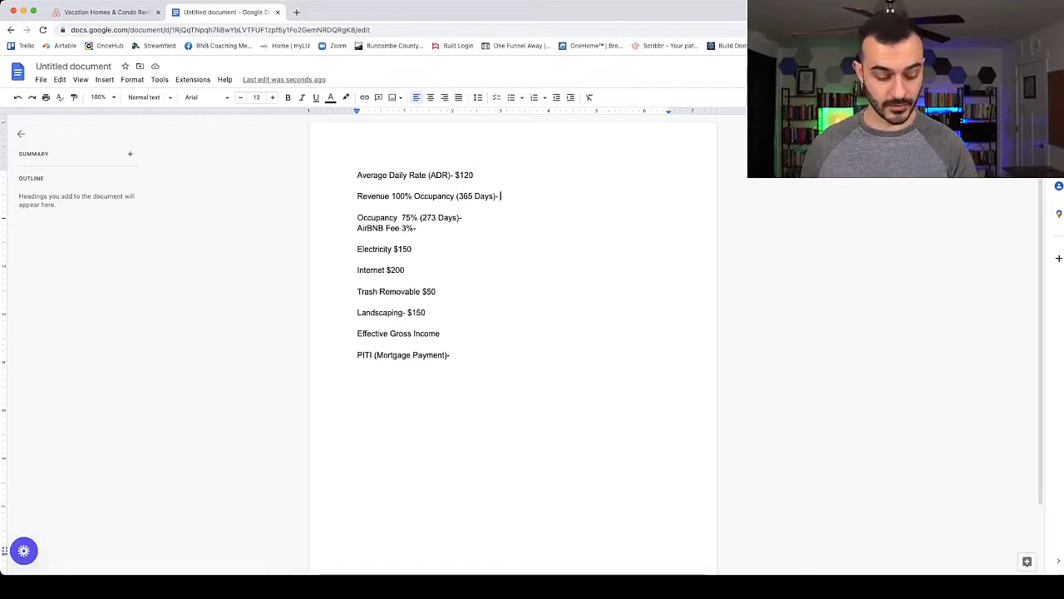
type("$43,")
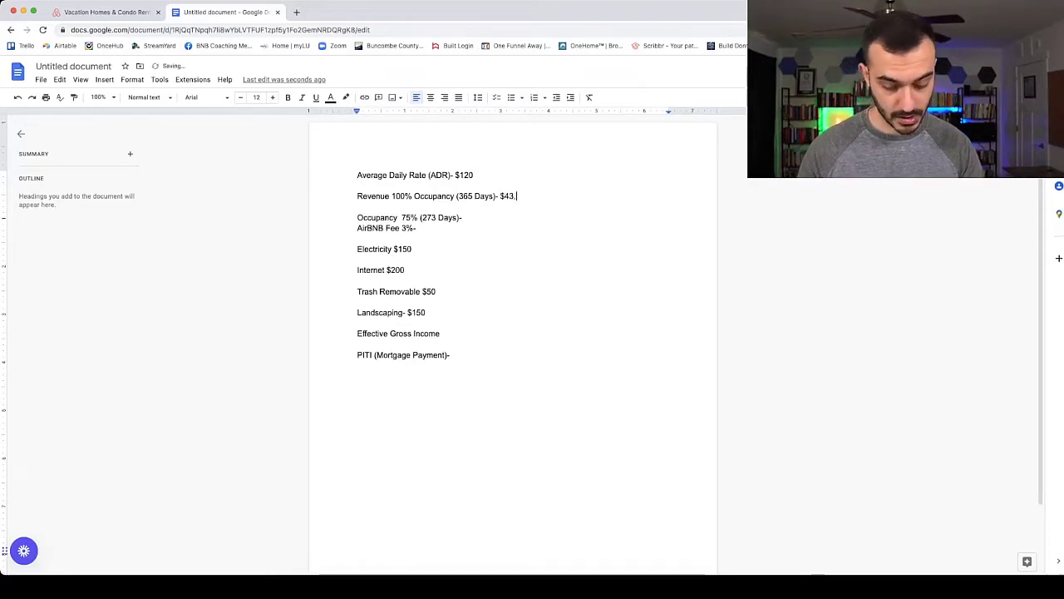
type("800")
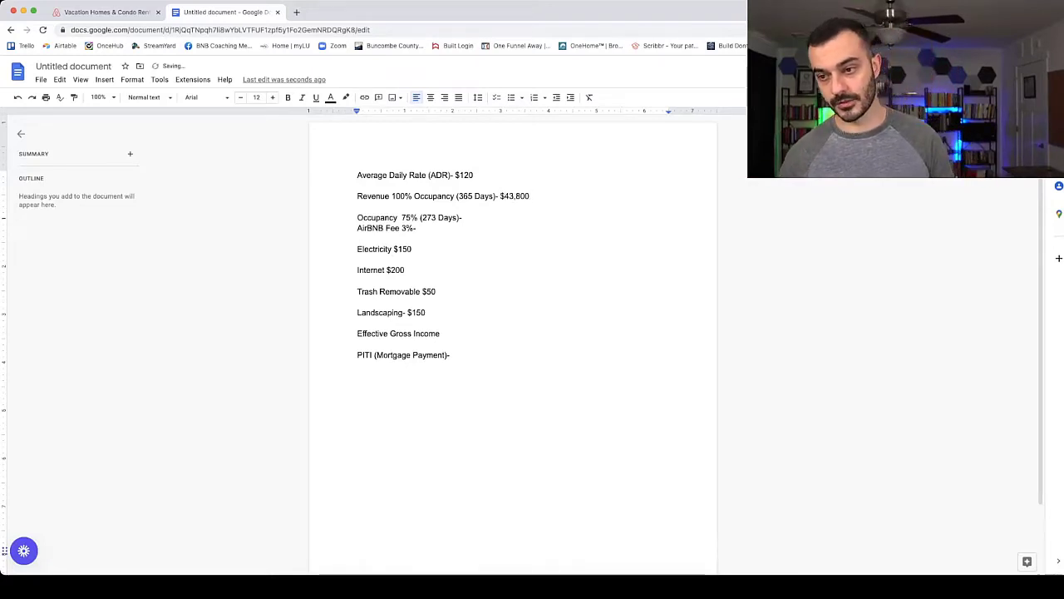
double_click(476, 175)
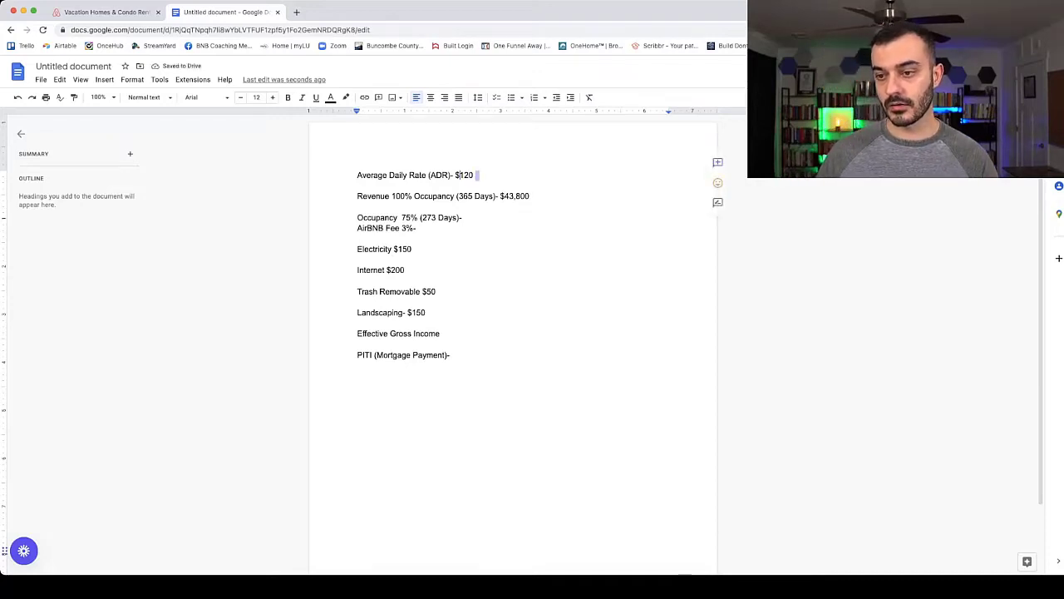
left_click_drag(476, 176, 460, 176)
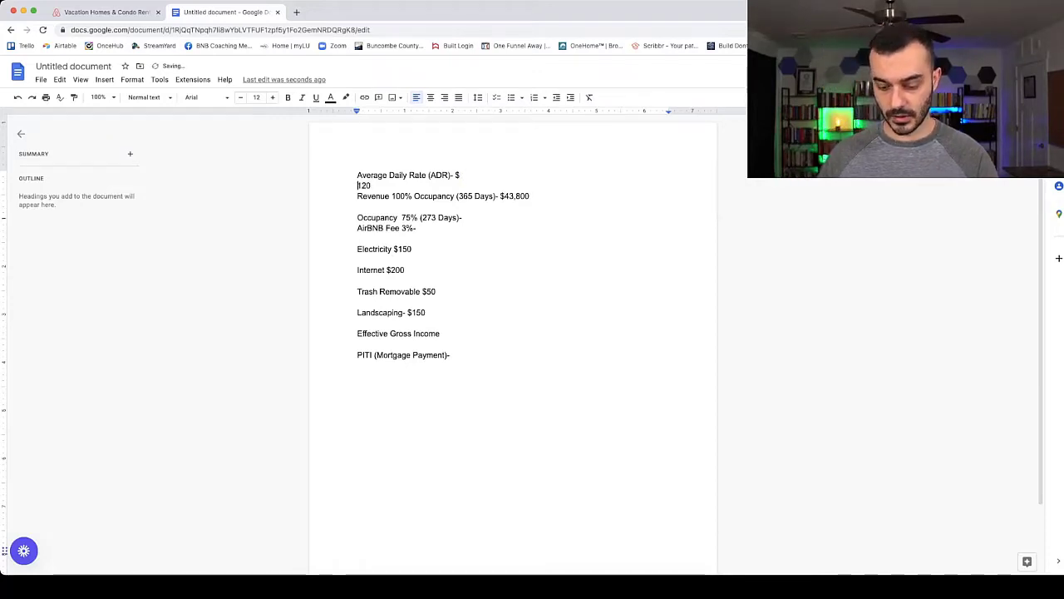
key("BackSpace")
left_click(475, 176)
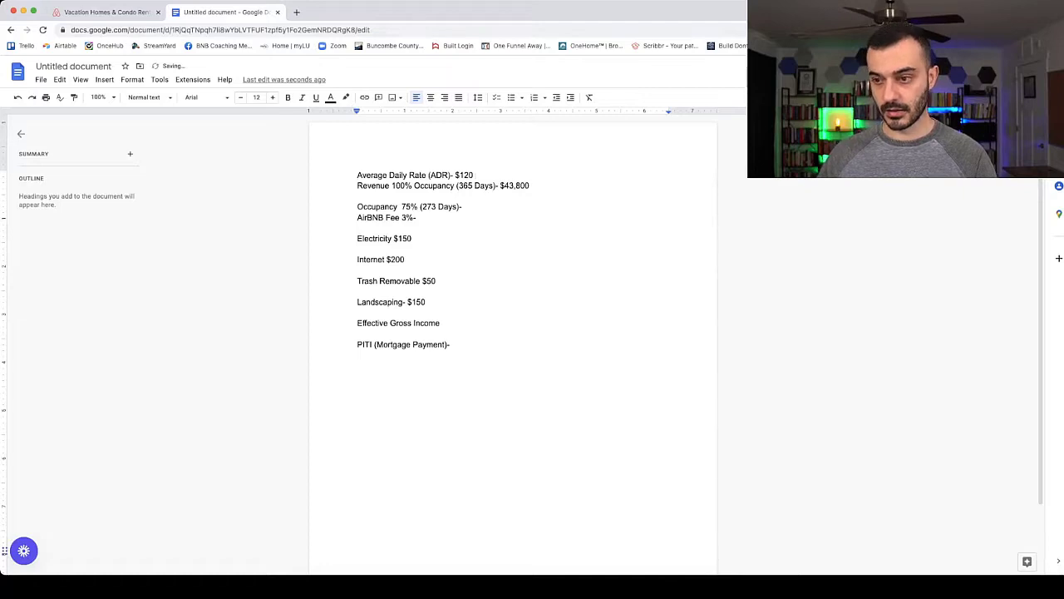
key("Return")
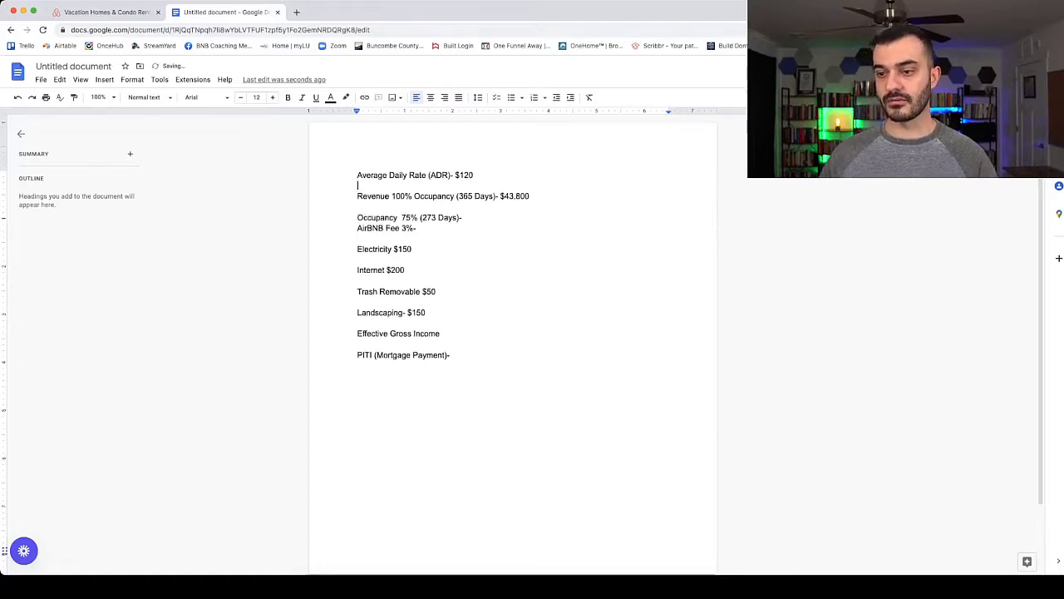
Step: Separate the AirBNB fee from the 75% occupancy line with a blank line and enter $32,760 for that occupancy
left_click(465, 218)
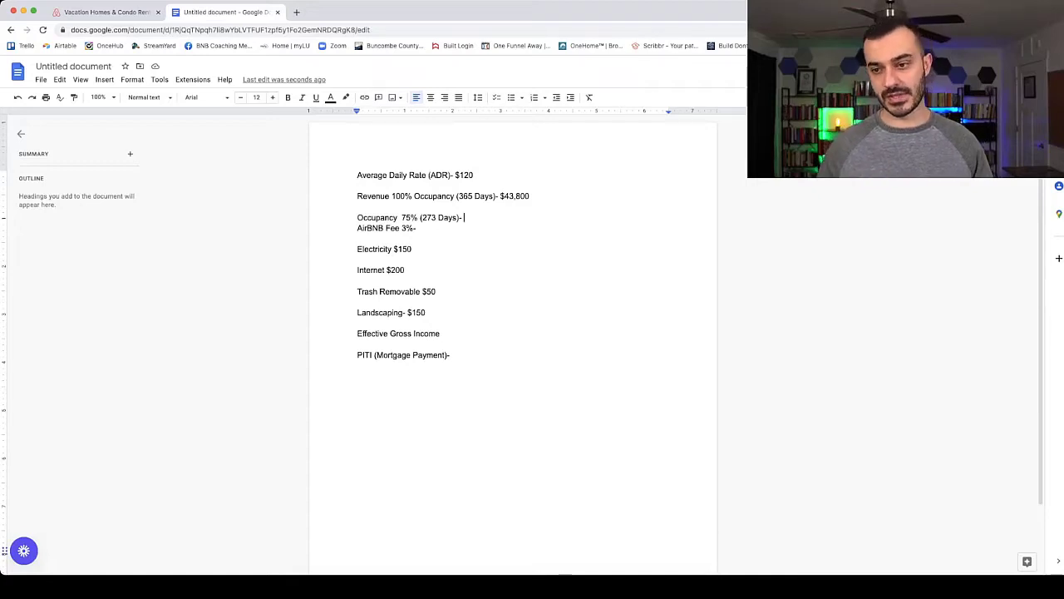
key("Return")
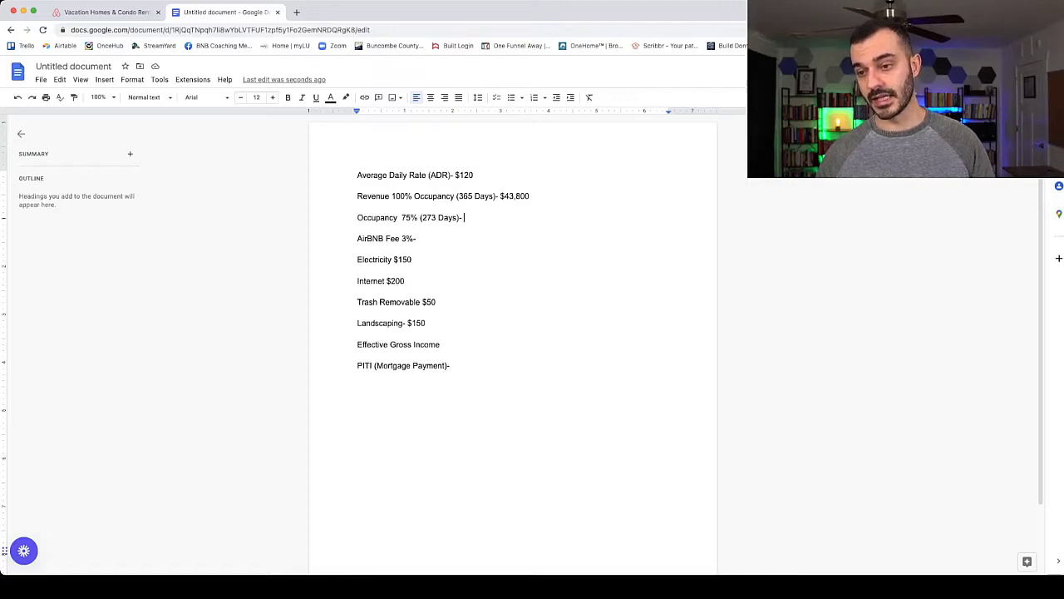
left_click_drag(422, 218, 460, 218)
left_click(465, 218)
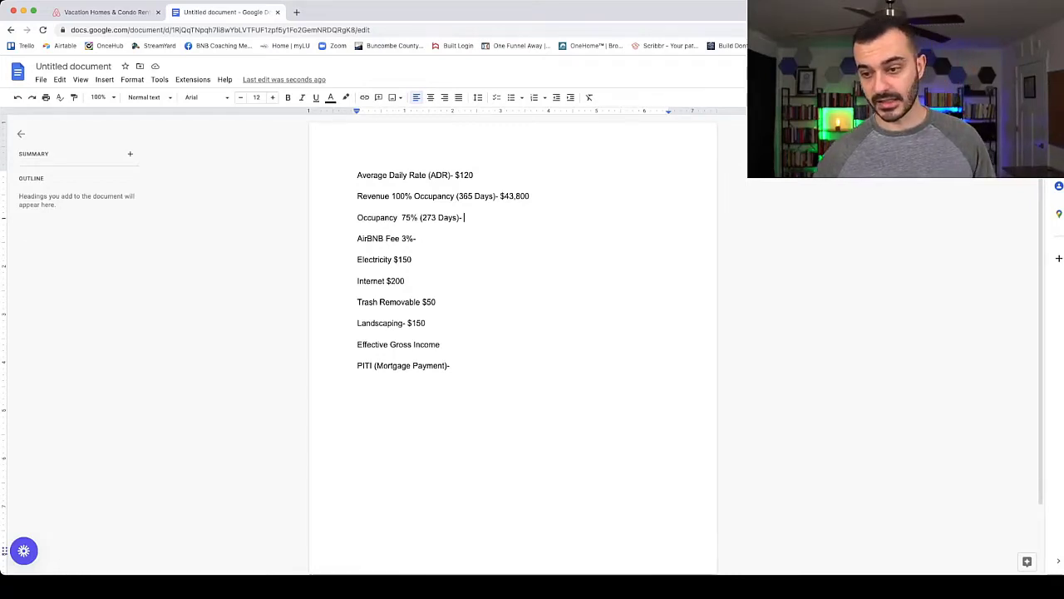
key("Return")
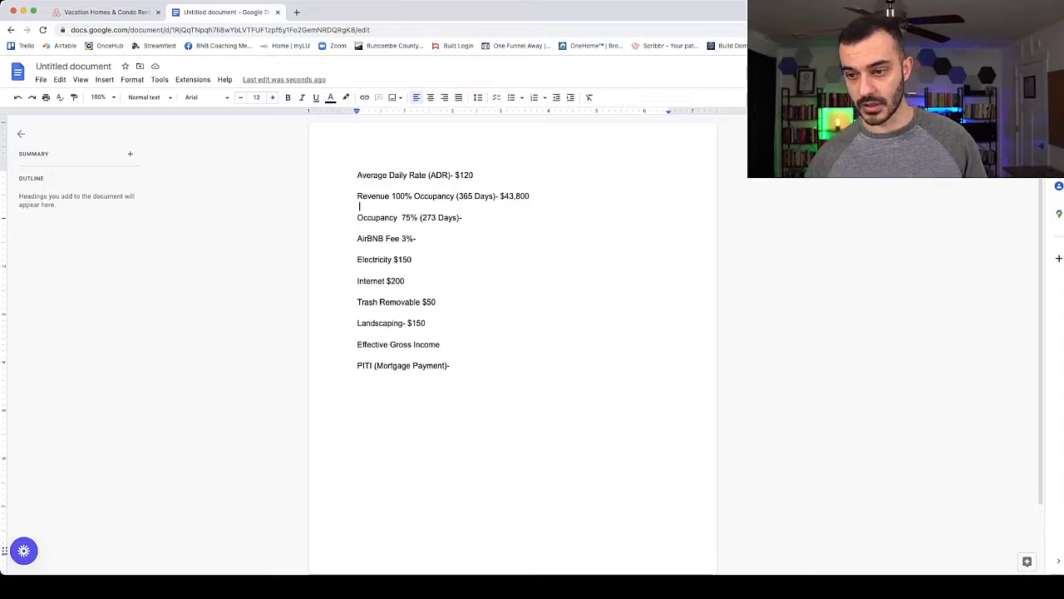
key("BackSpace")
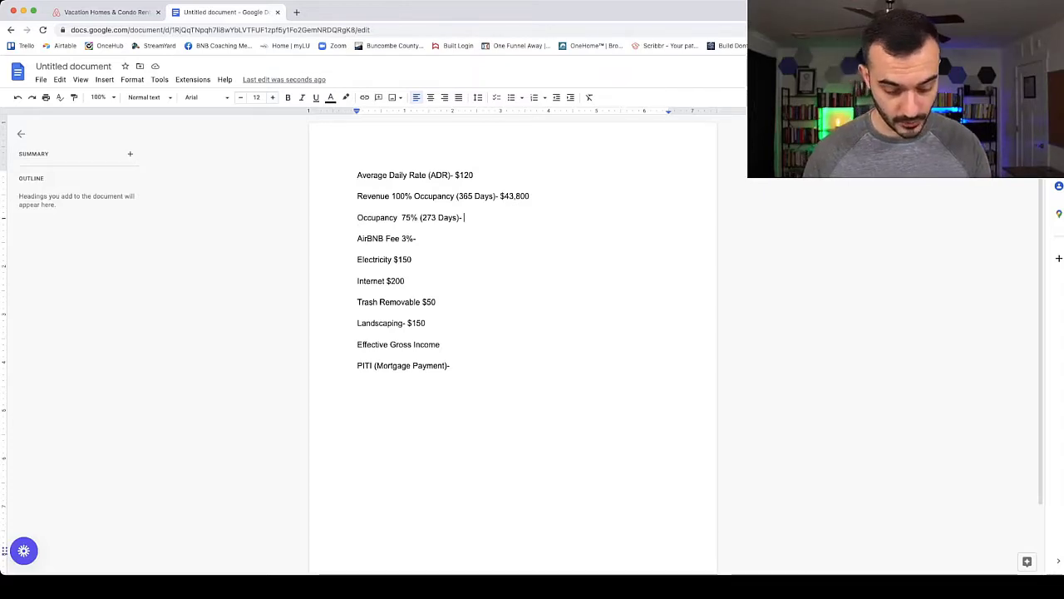
type("$32,760")
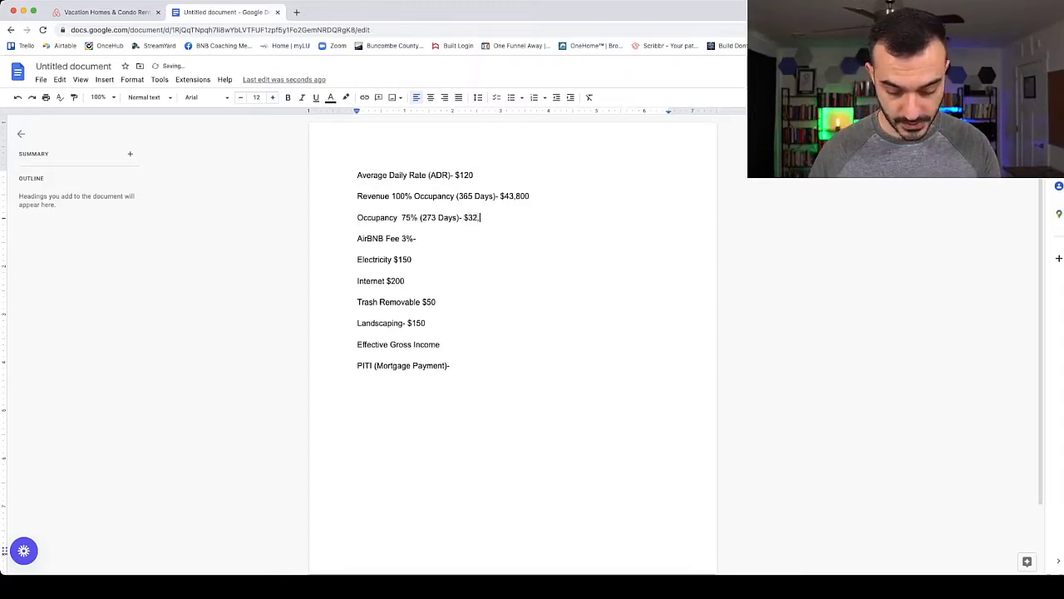
Step: Enter $982 as the amount of the 3% AirBNB fee
key("Down")
key("Down")
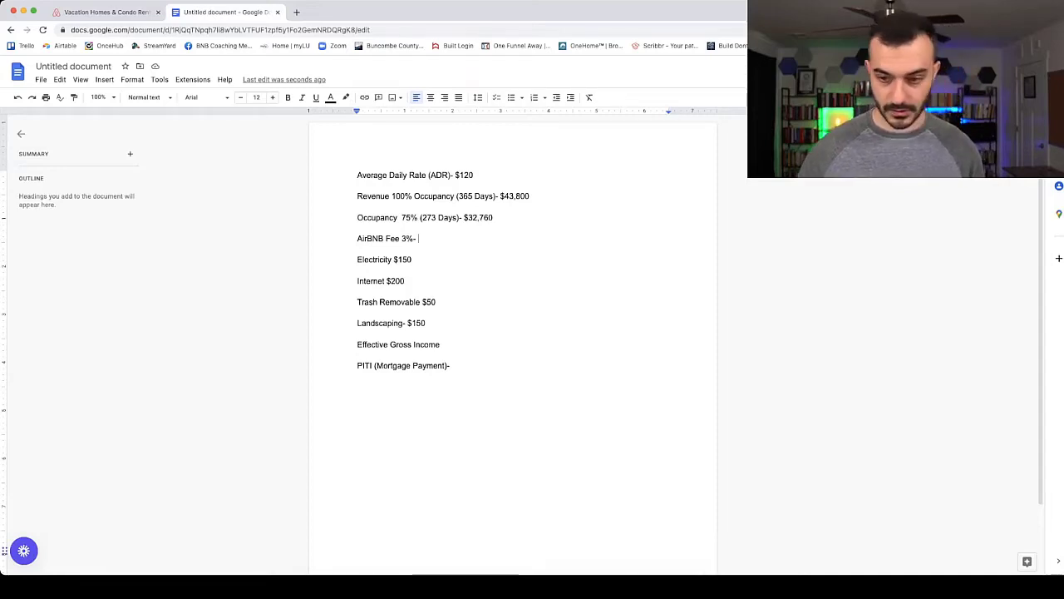
type("$")
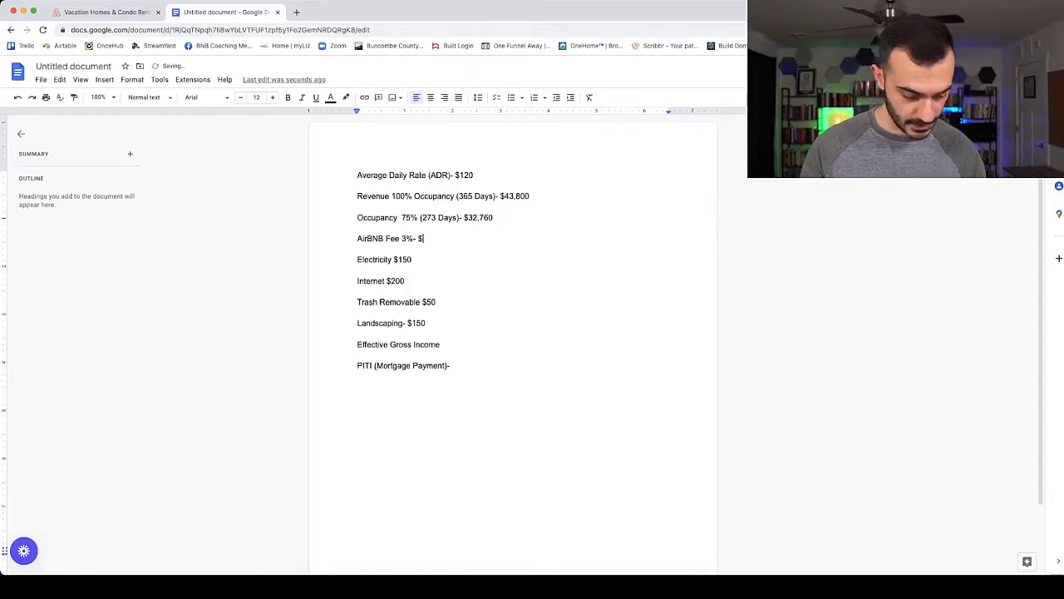
type("982")
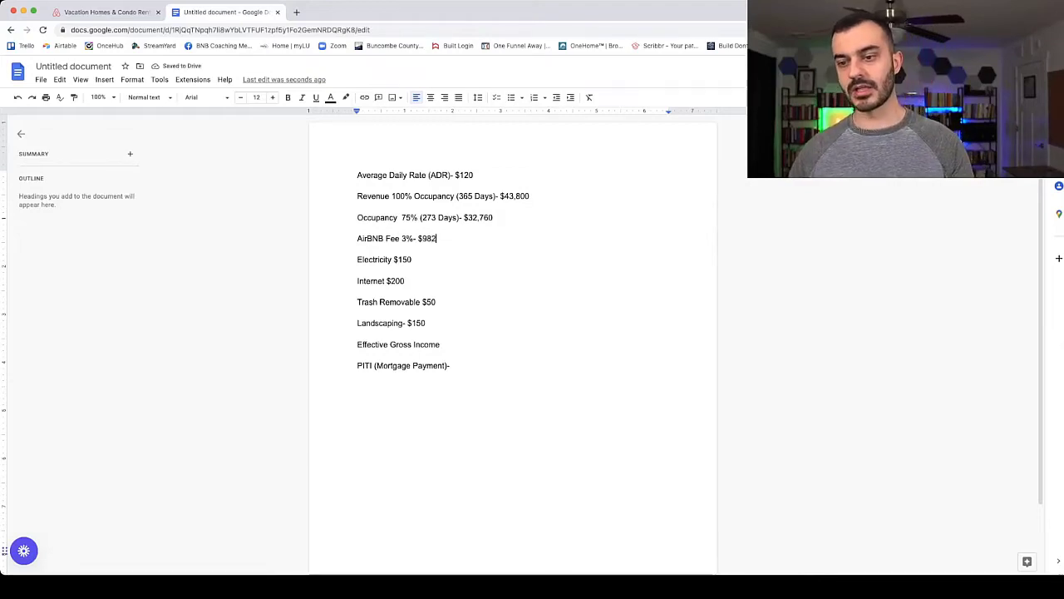
Step: Change the electricity expense to $75
left_click(412, 260)
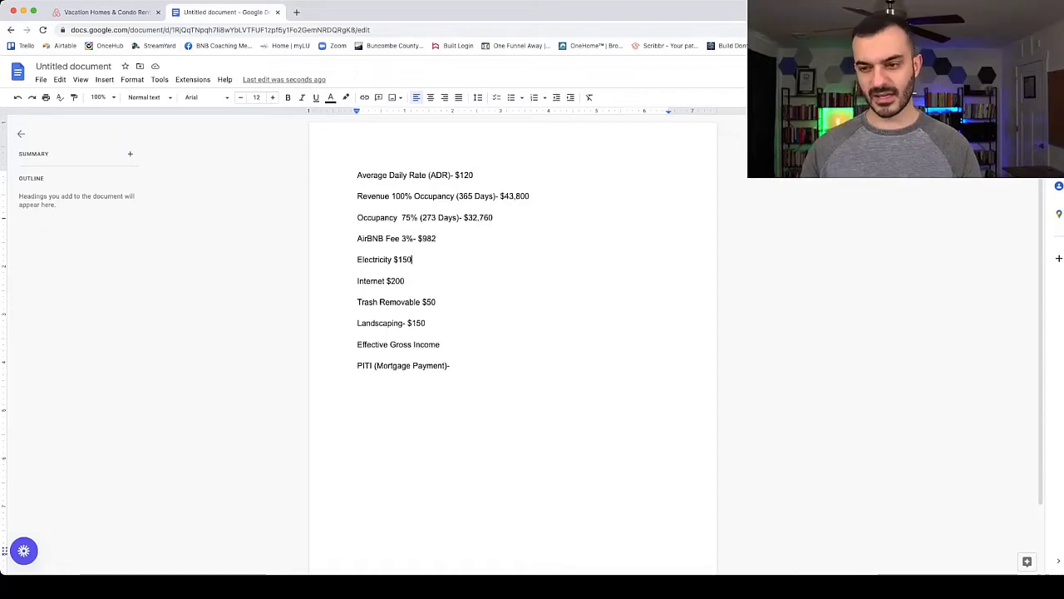
key("BackSpace")
key("BackSpace")
key("BackSpace")
type("75")
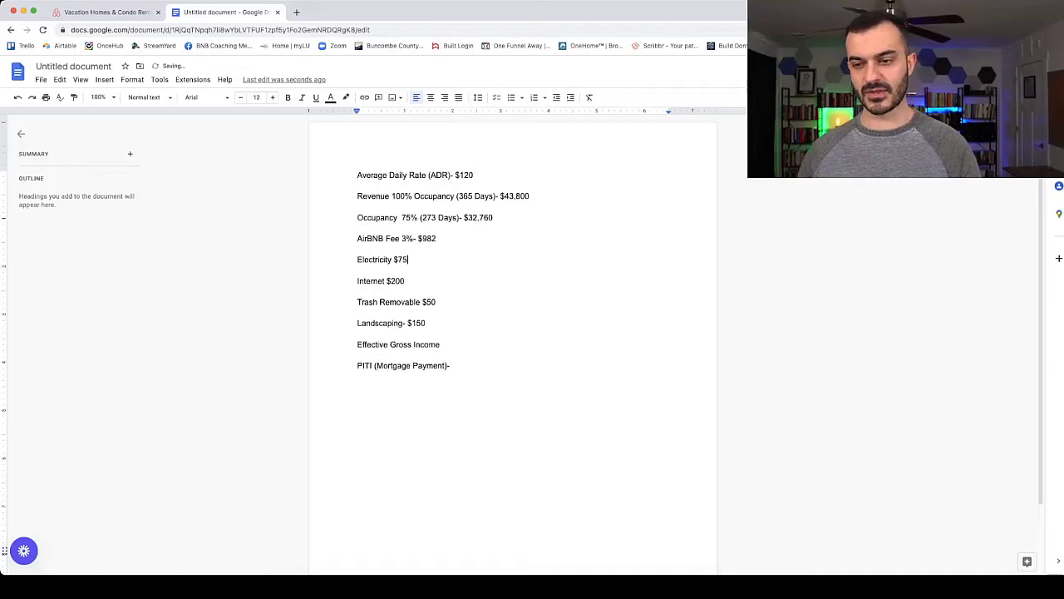
Step: Change the internet expense to $100
key("Down")
key("Down")
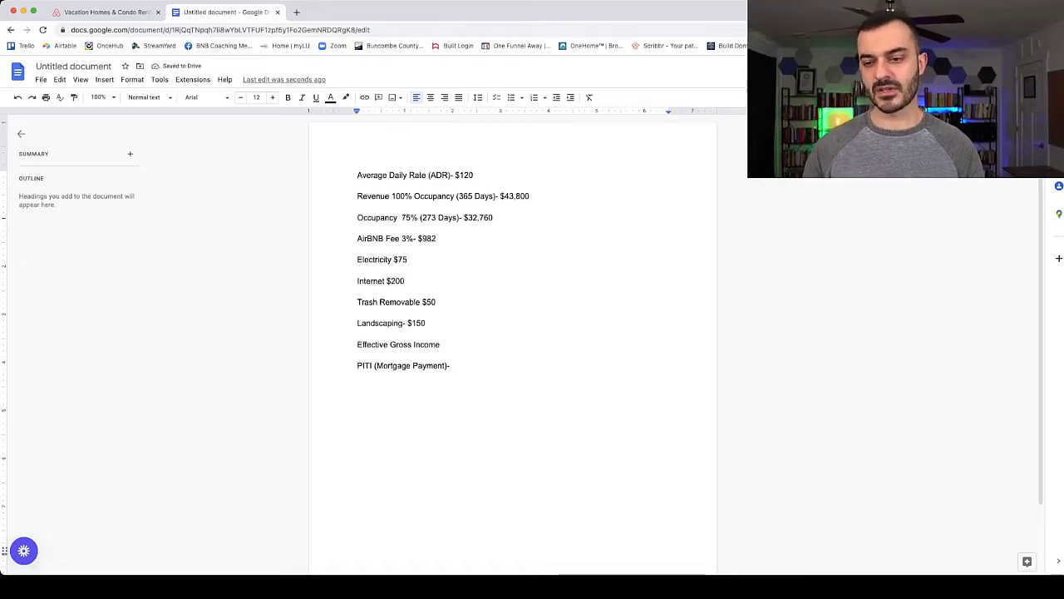
key("BackSpace")
key("BackSpace")
key("BackSpace")
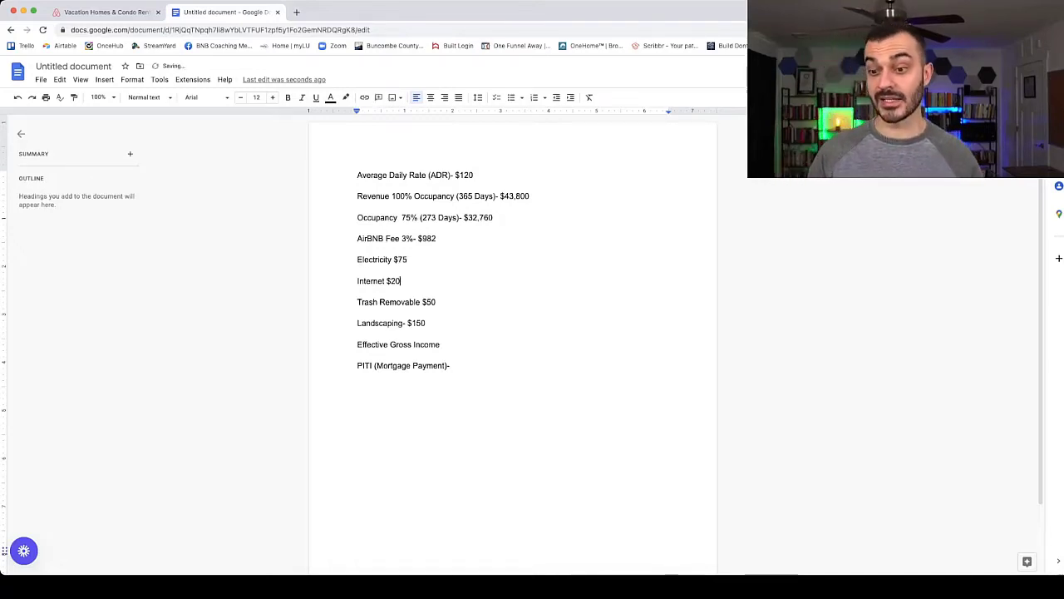
type("100")
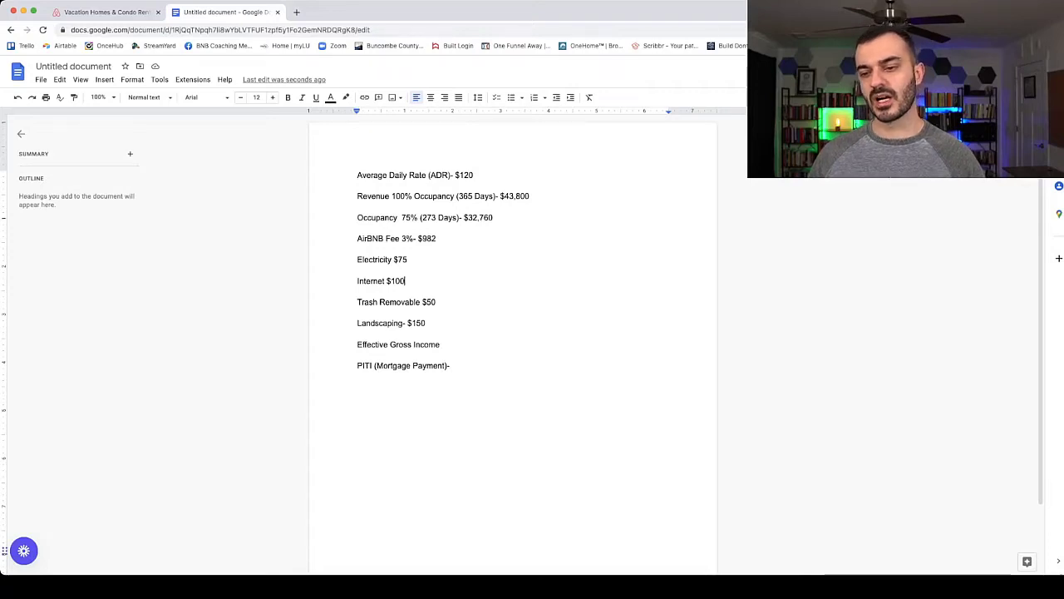
Step: Change the landscaping expense to $120
key("BackSpace")
key("BackSpace")
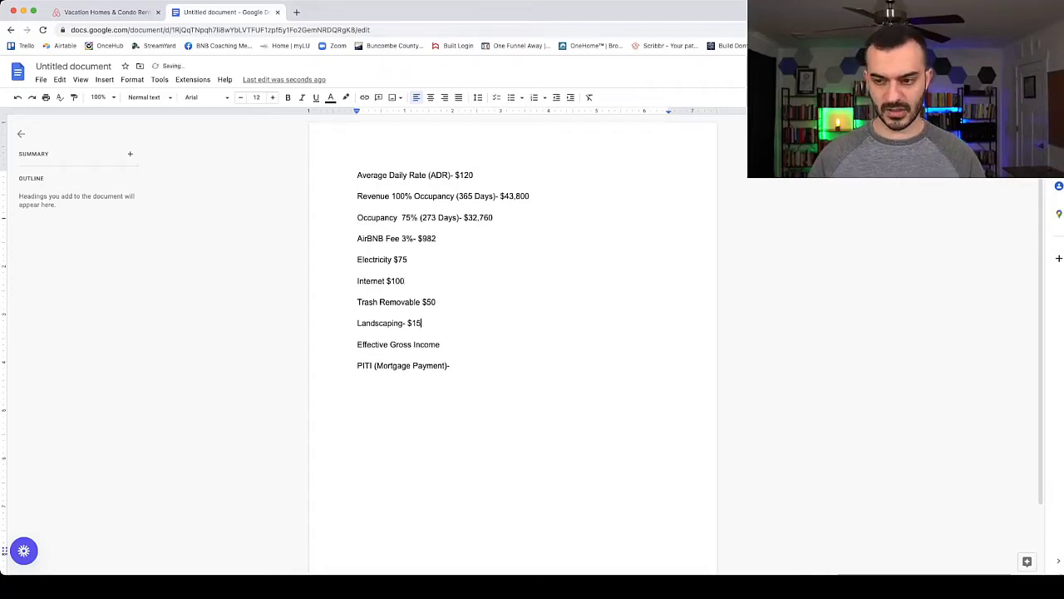
type("20")
key("Right")
key("Right")
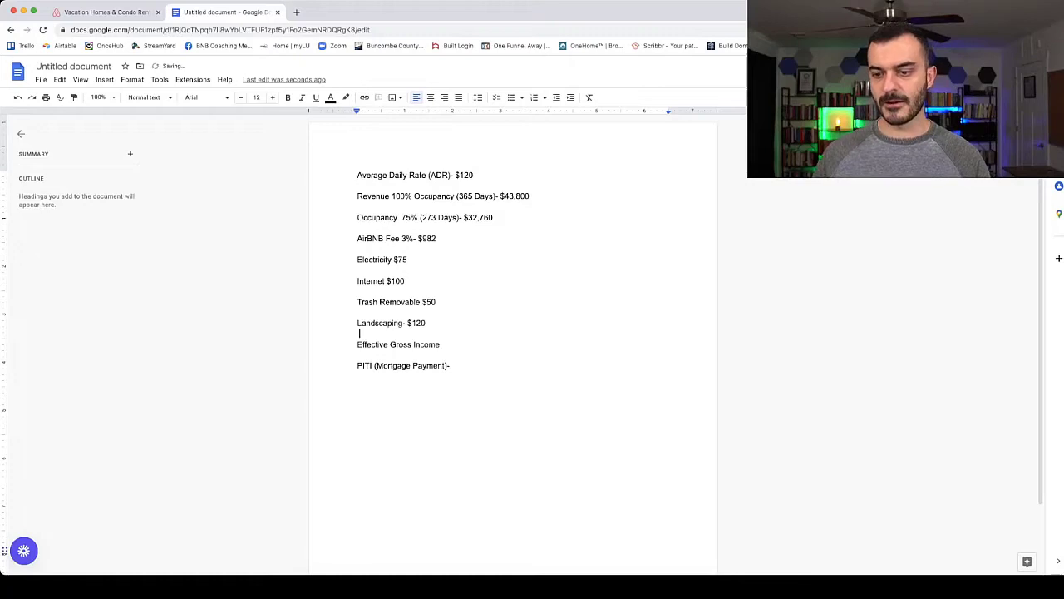
Step: Add a dash after the Effective Gross Income label
left_click(441, 344)
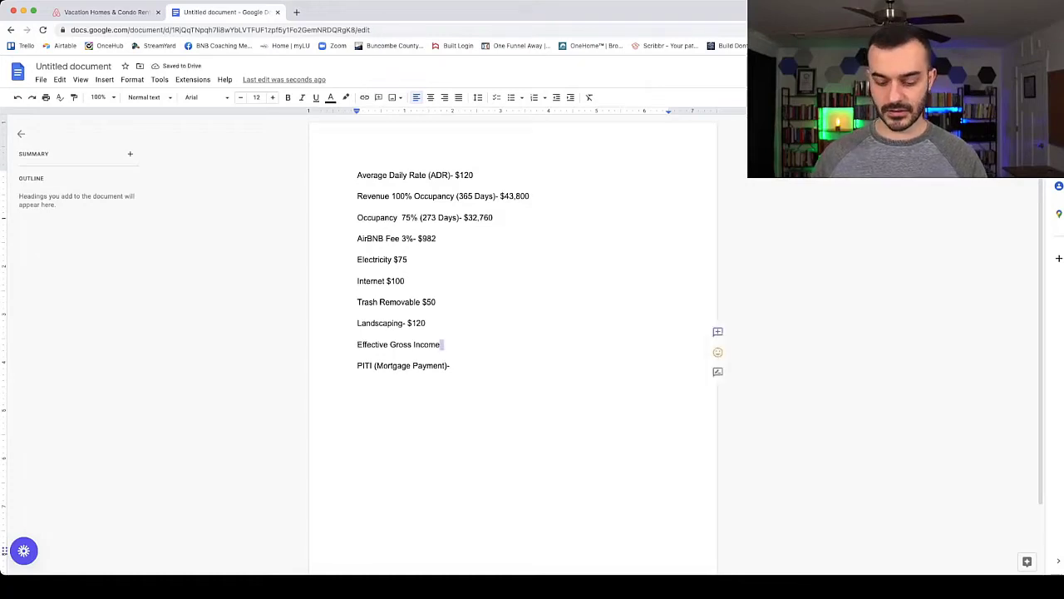
key("Down")
key("Left")
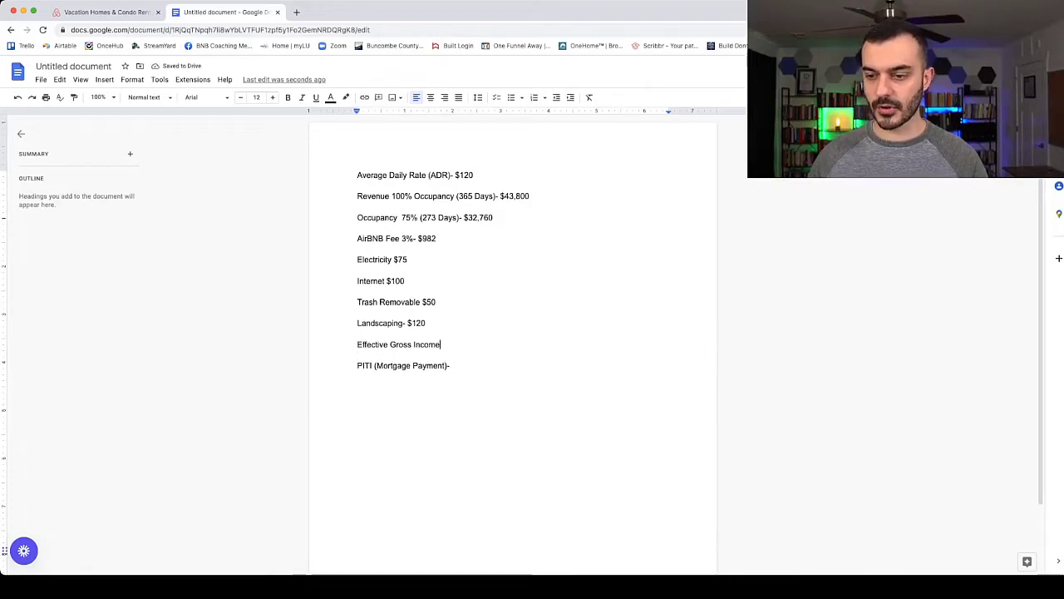
type("-")
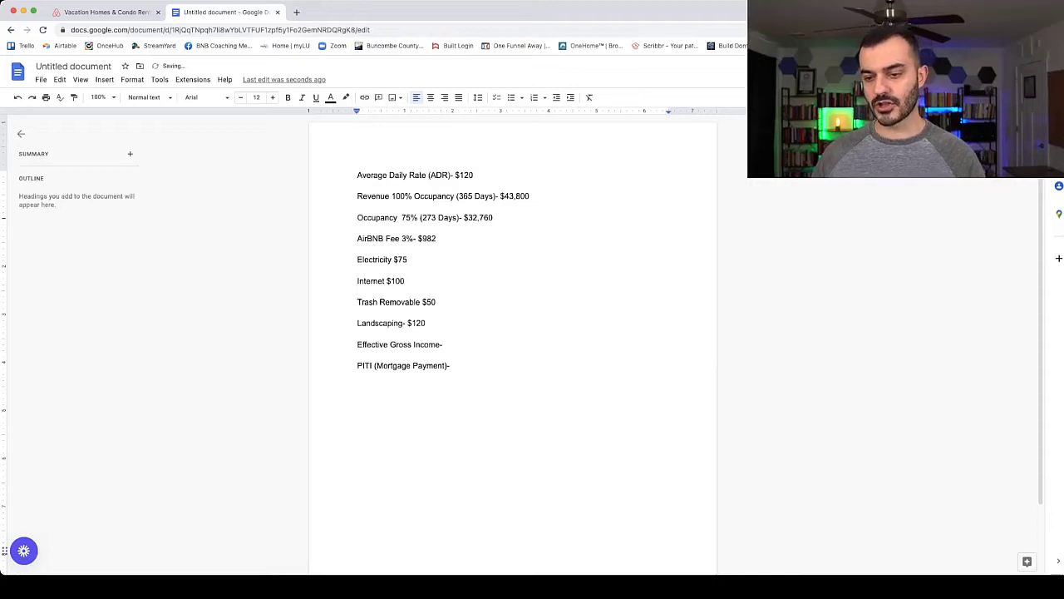
left_click_drag(450, 366, 357, 366)
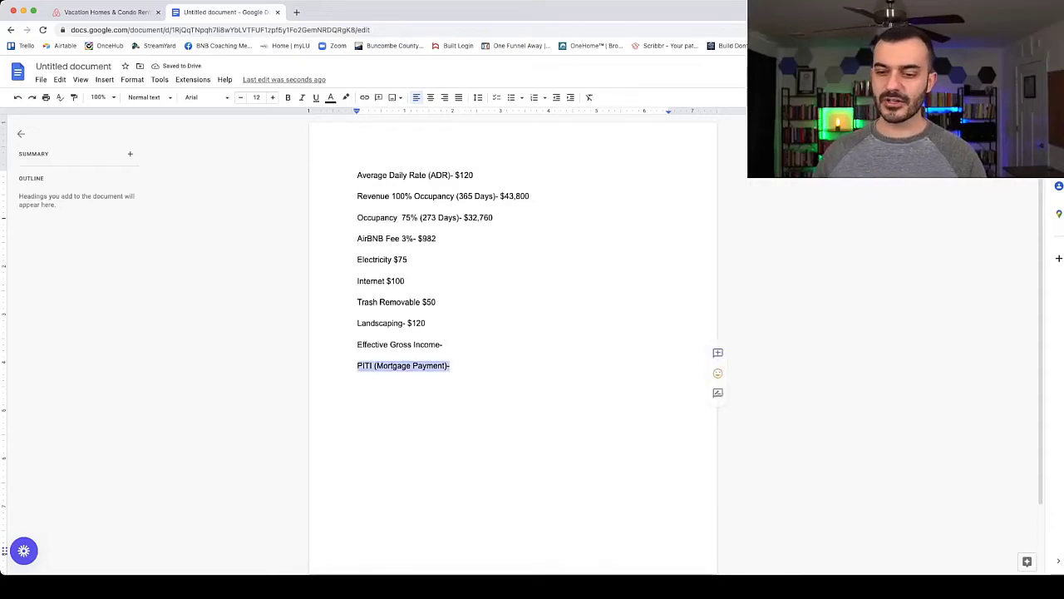
left_click(358, 376)
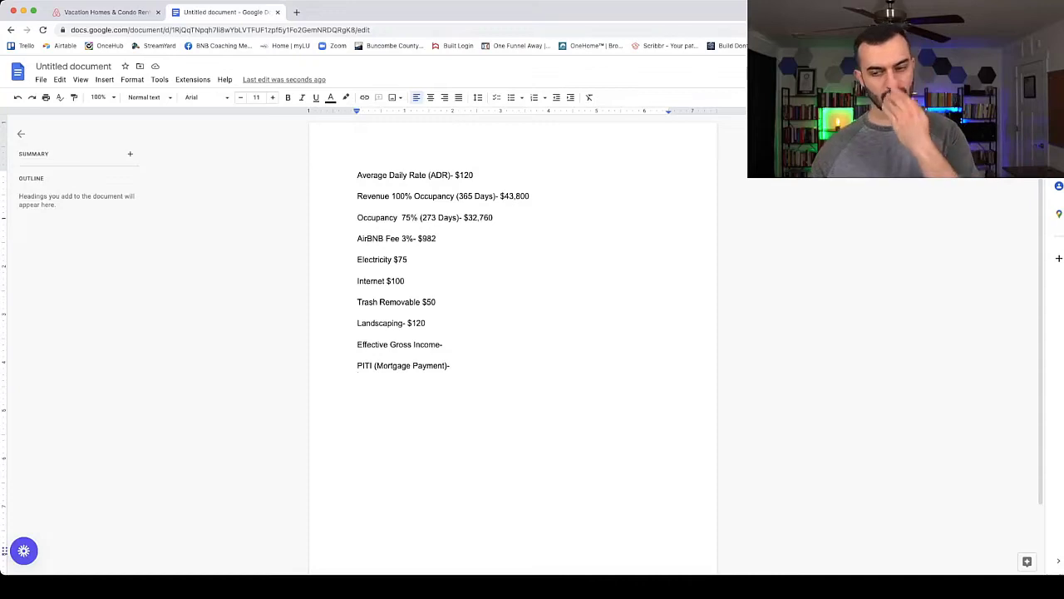
left_click(357, 366)
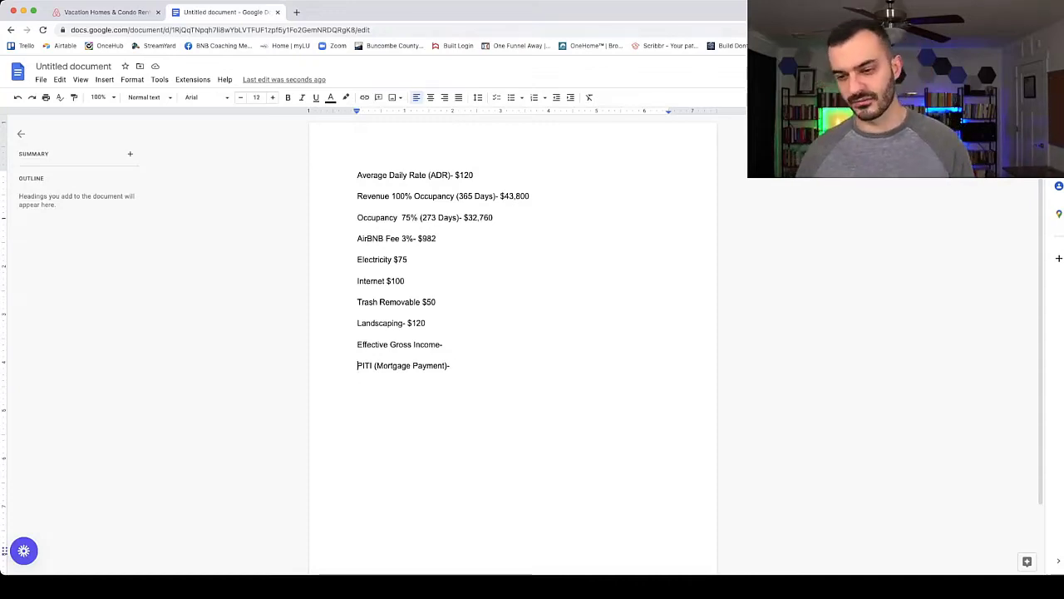
key("shift+Down")
key("Down")
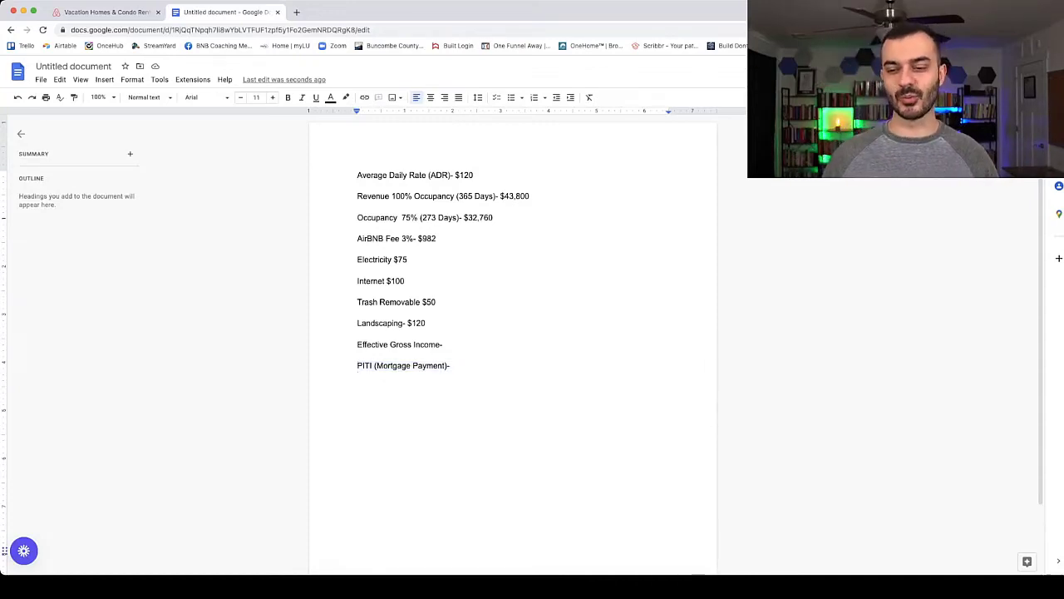
key("shift+Up")
left_click(358, 356)
key("super+Right")
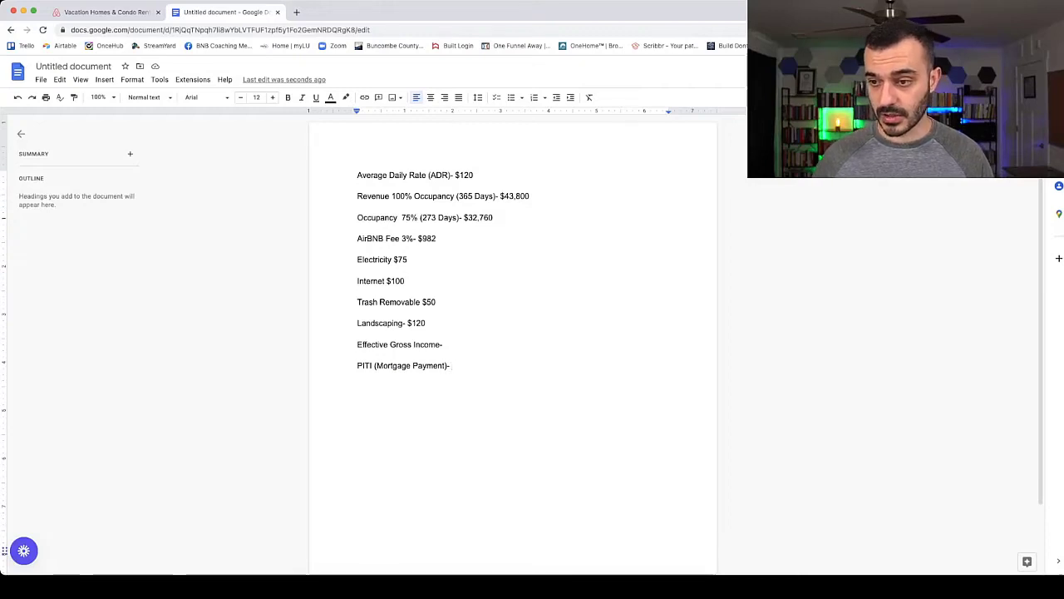
left_click(531, 197)
left_click_drag(494, 217, 463, 218)
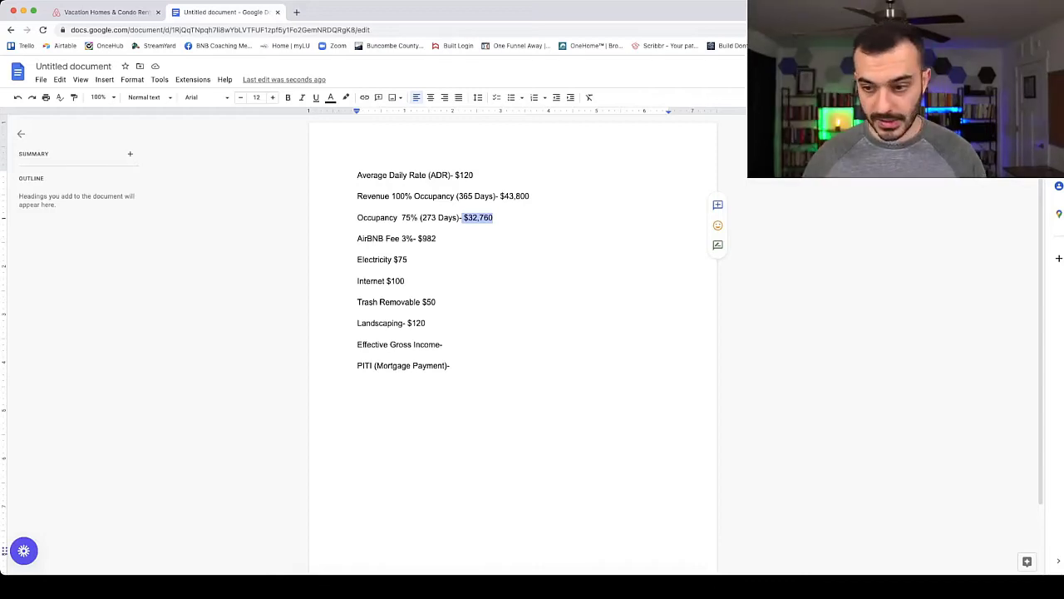
left_click(447, 344)
type("$")
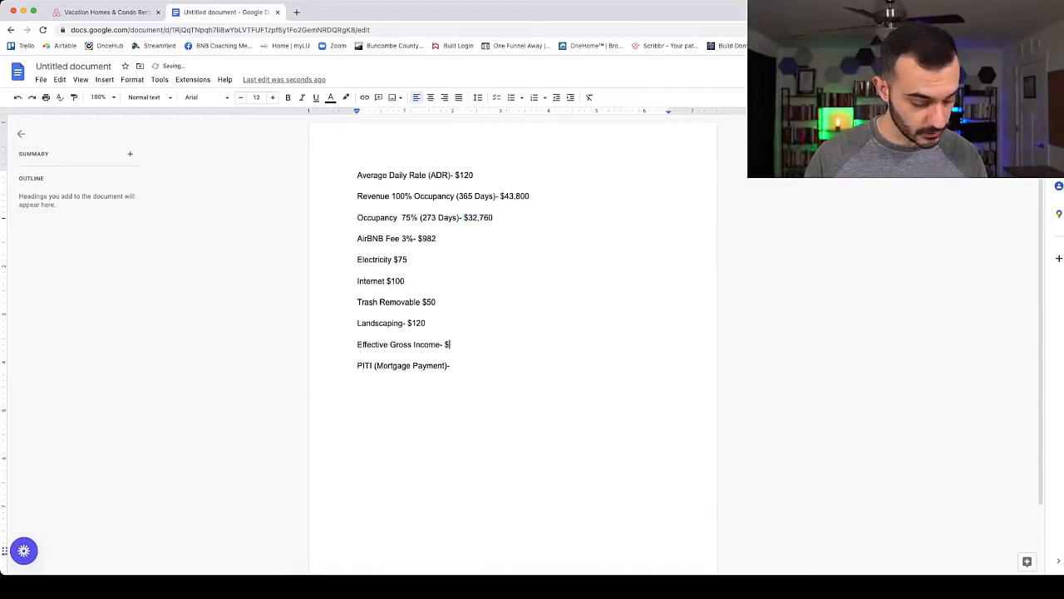
type("42,")
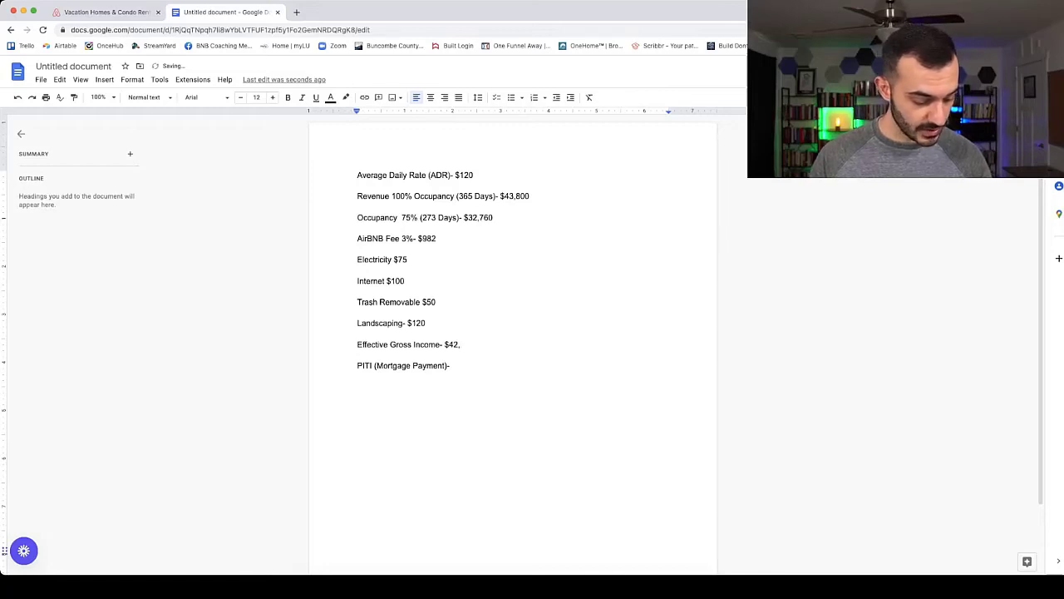
type("473")
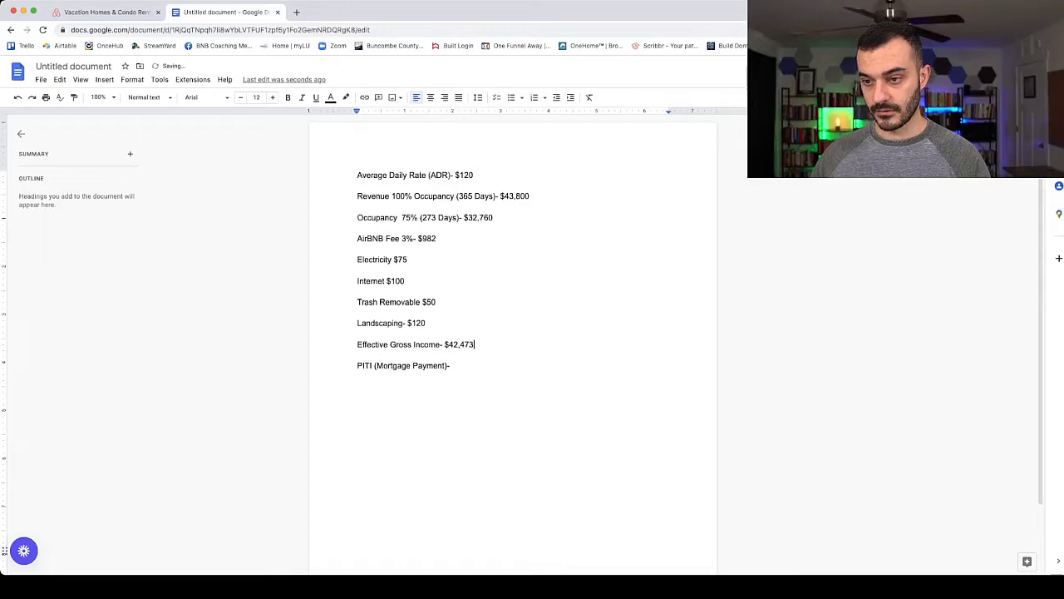
key("BackSpace")
key("BackSpace")
key("BackSpace")
key("BackSpace")
key("BackSpace")
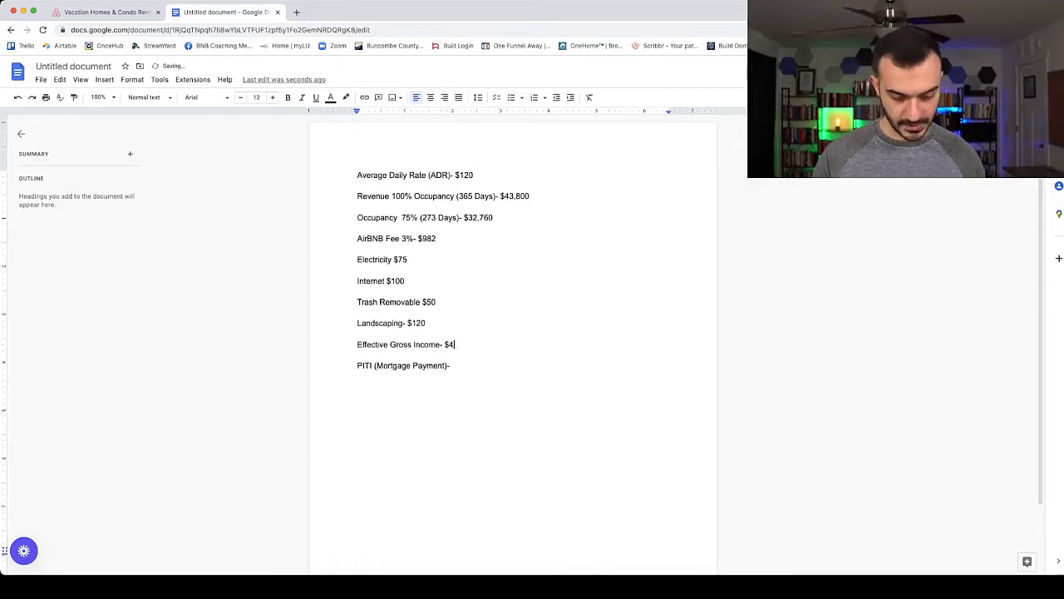
key("BackSpace")
key("BackSpace")
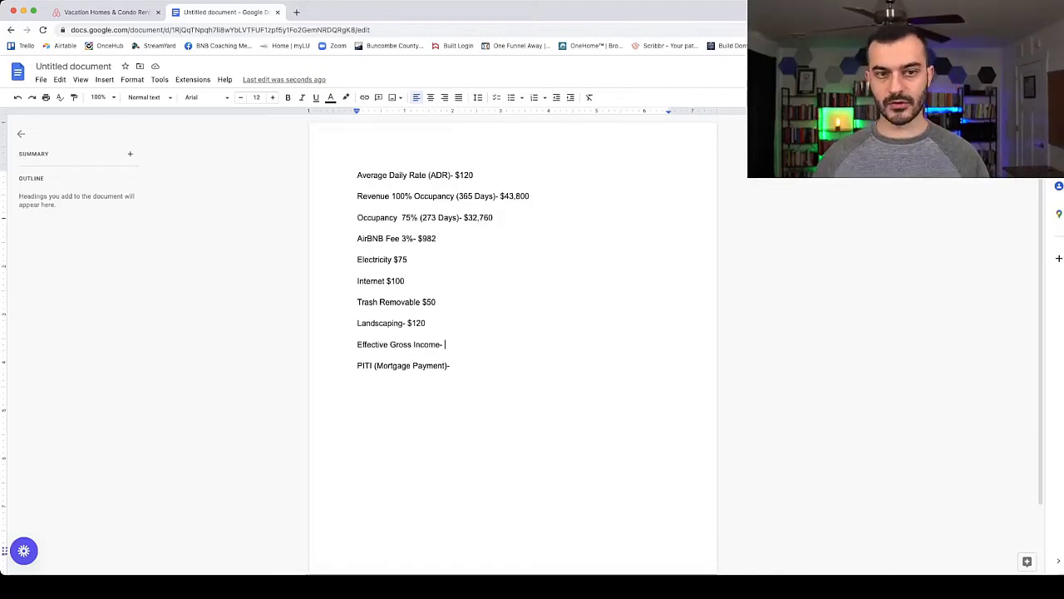
Step: Enter $31,433 as the Effective Gross Income amount
type("$")
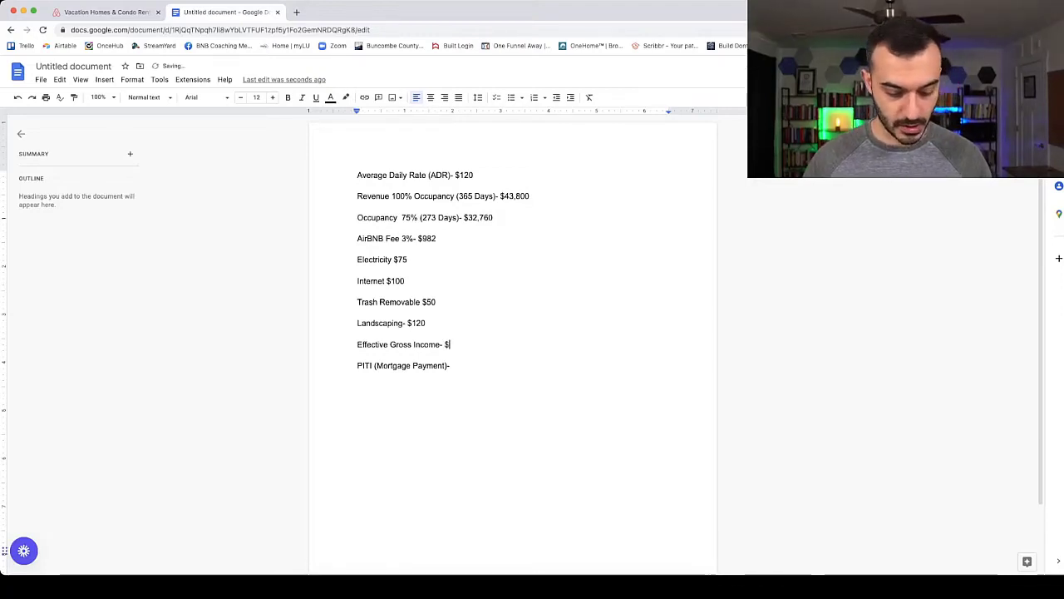
type("32")
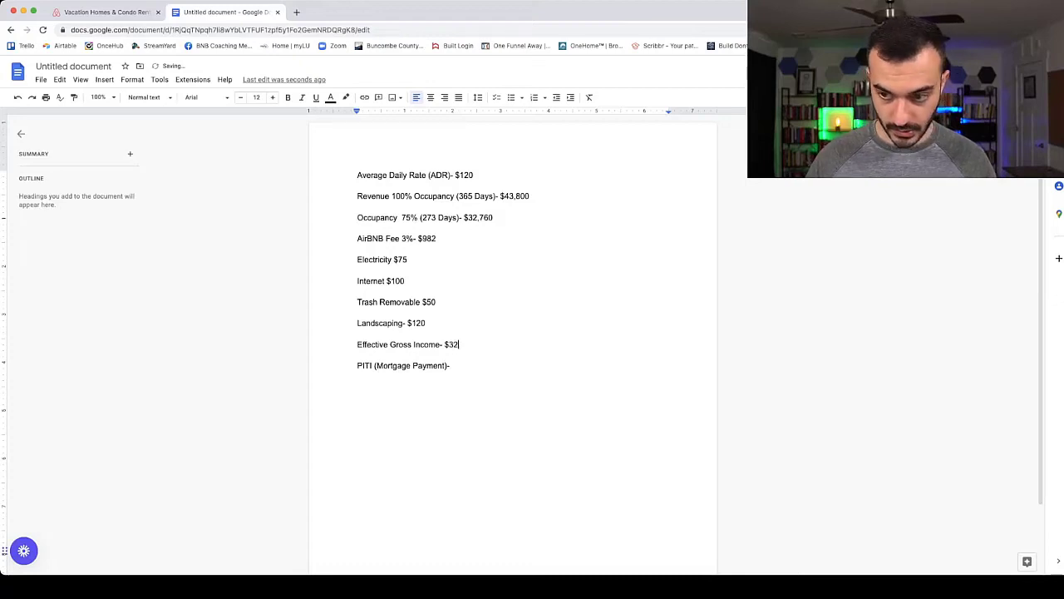
key("BackSpace")
type("1,433")
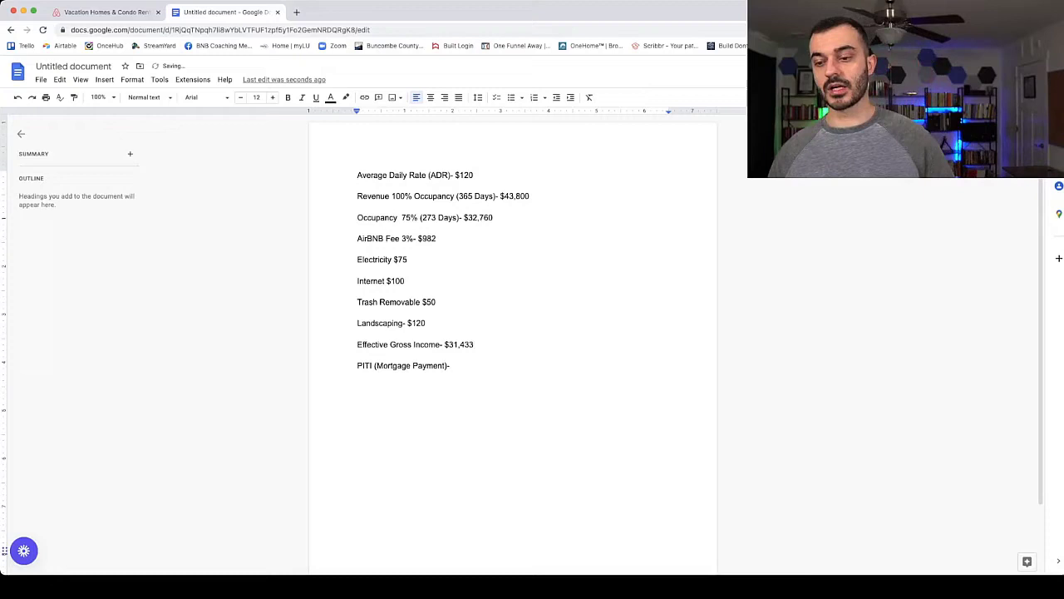
left_click_drag(451, 366, 377, 366)
left_click(366, 376)
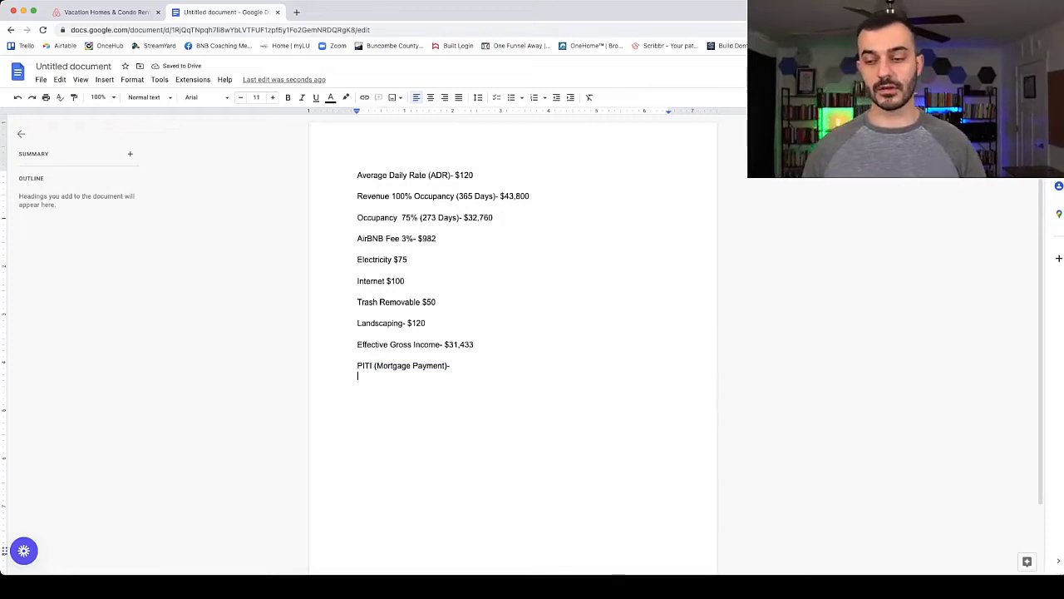
key("BackSpace")
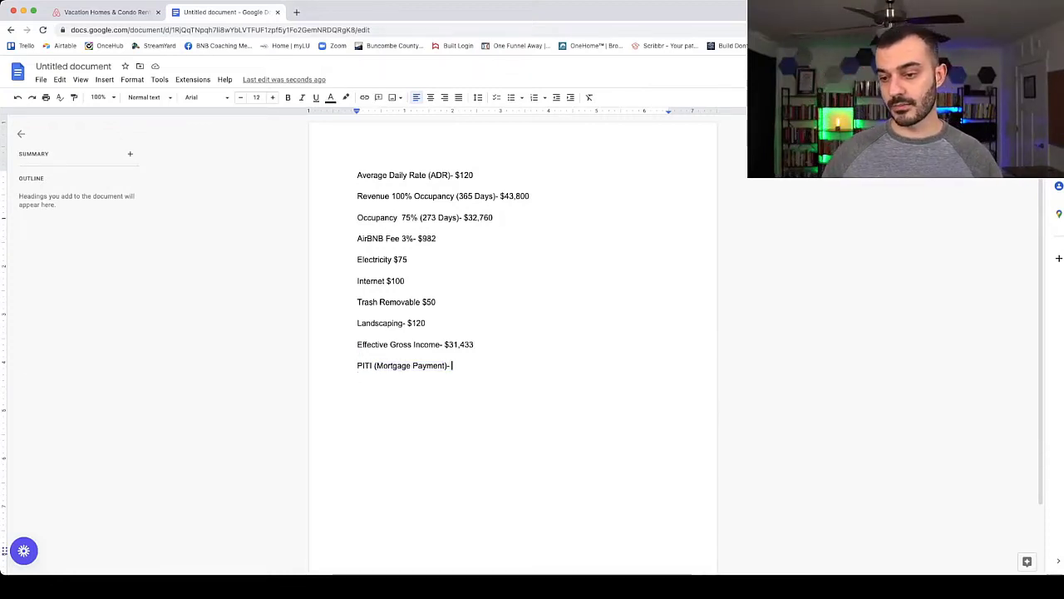
left_click_drag(474, 344, 358, 344)
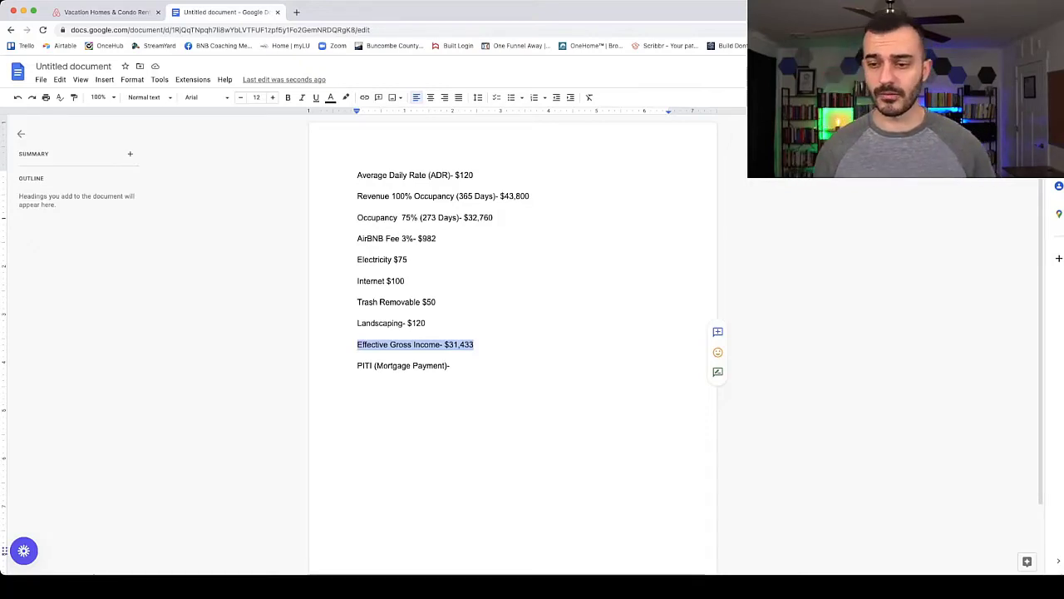
left_click_drag(476, 344, 357, 345)
left_click(359, 348)
left_click_drag(446, 344, 360, 338)
left_click(361, 337)
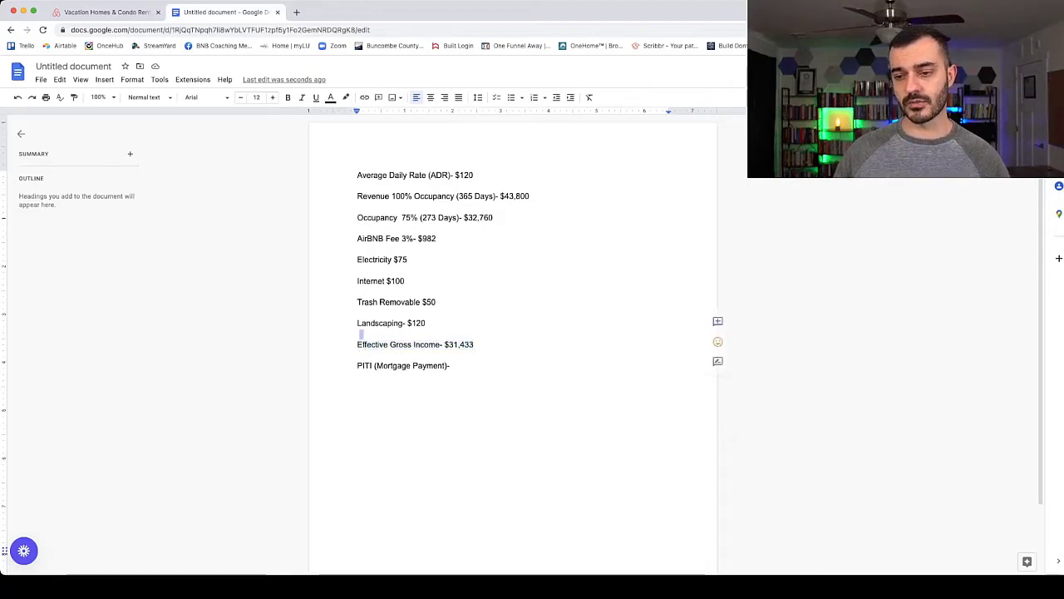
left_click_drag(474, 344, 358, 345)
left_click(359, 377)
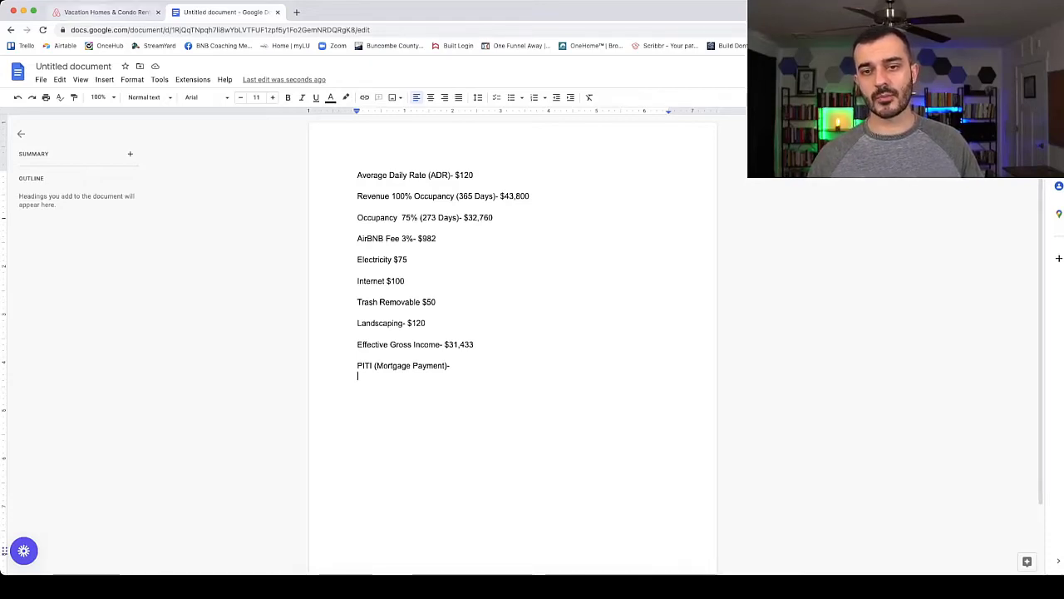
Step: Switch to Airbnb and browse the tiny home listings to compare their nightly prices
left_click(107, 12)
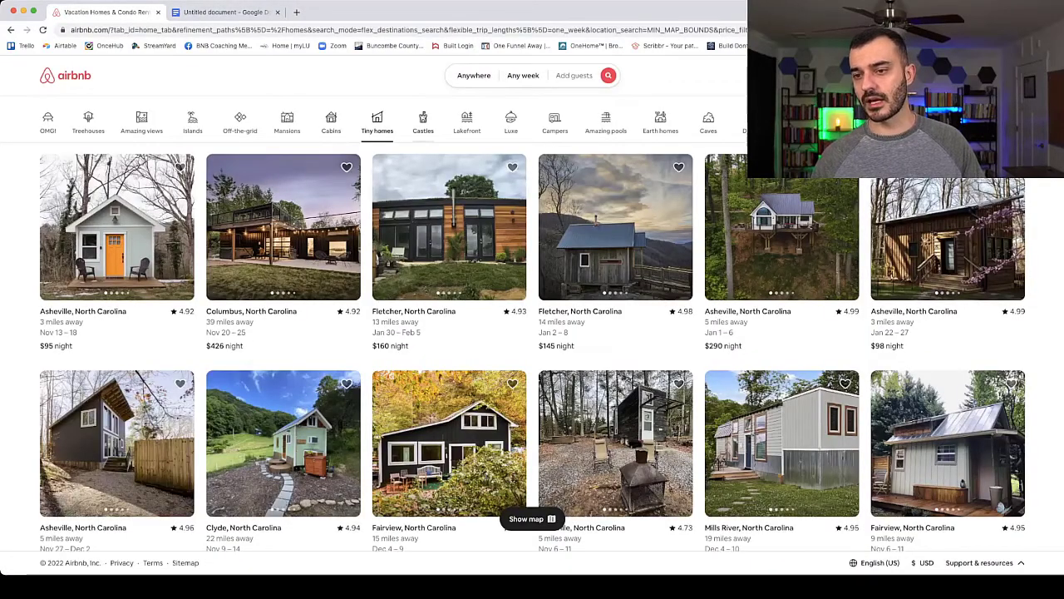
scroll(449, 233, "down", 3)
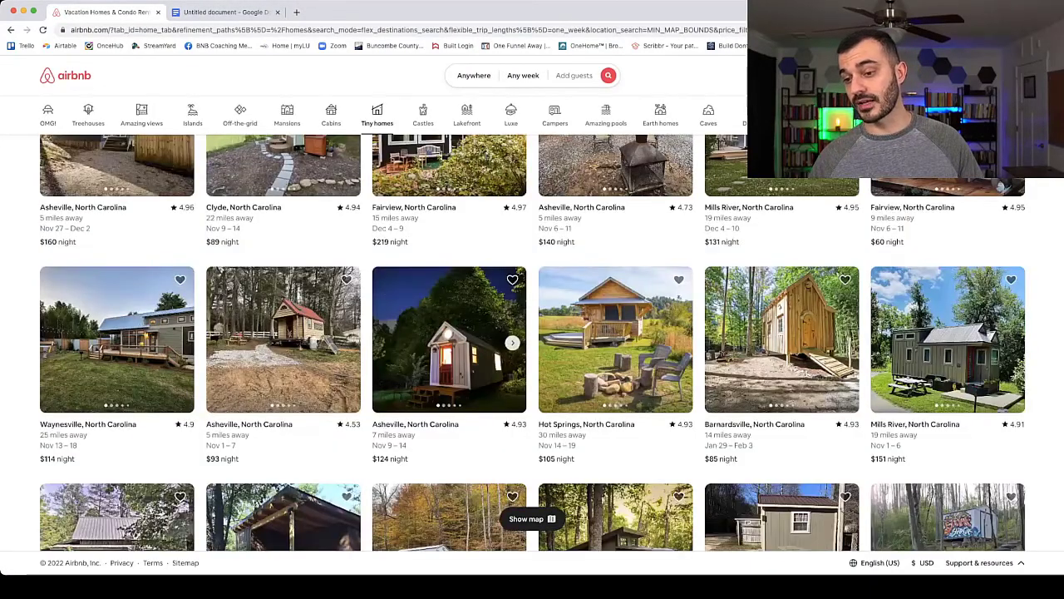
scroll(450, 233, "up", 3)
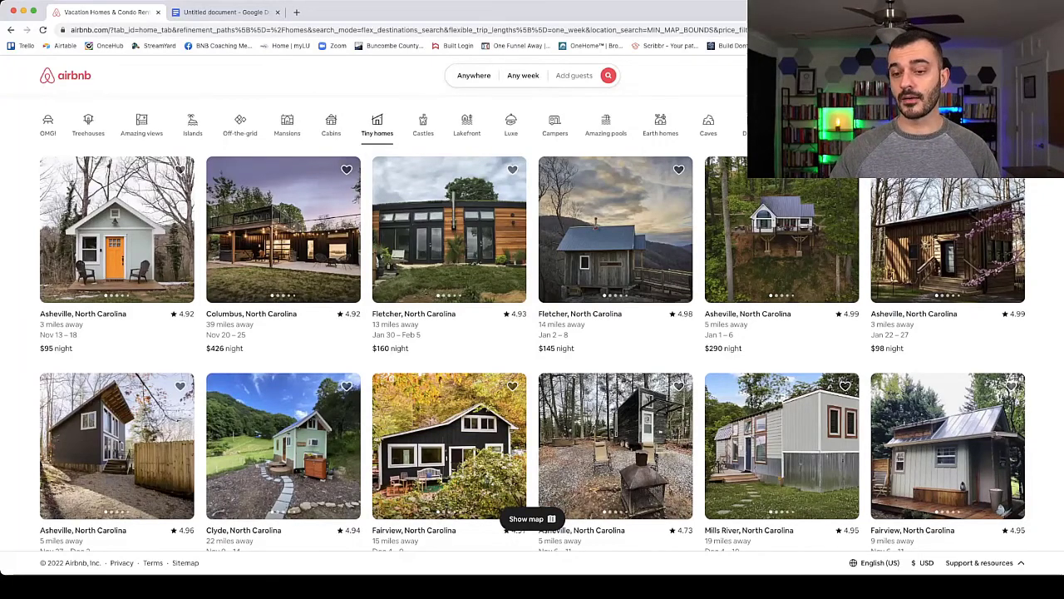
scroll(515, 449, "down", 3)
scroll(466, 250, "up", 3)
scroll(466, 249, "down", 2)
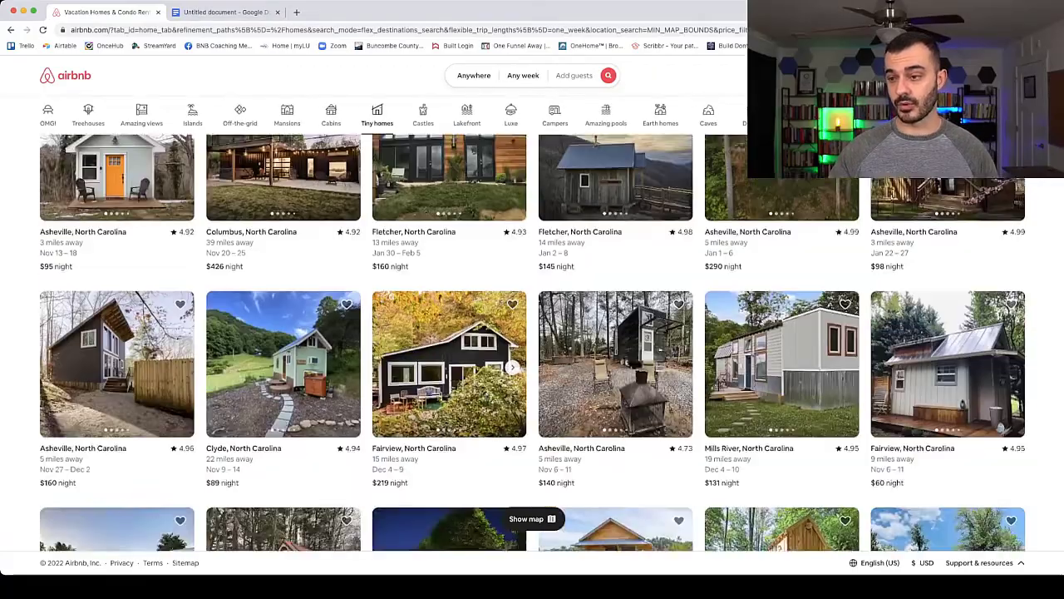
scroll(449, 432, "down", 1)
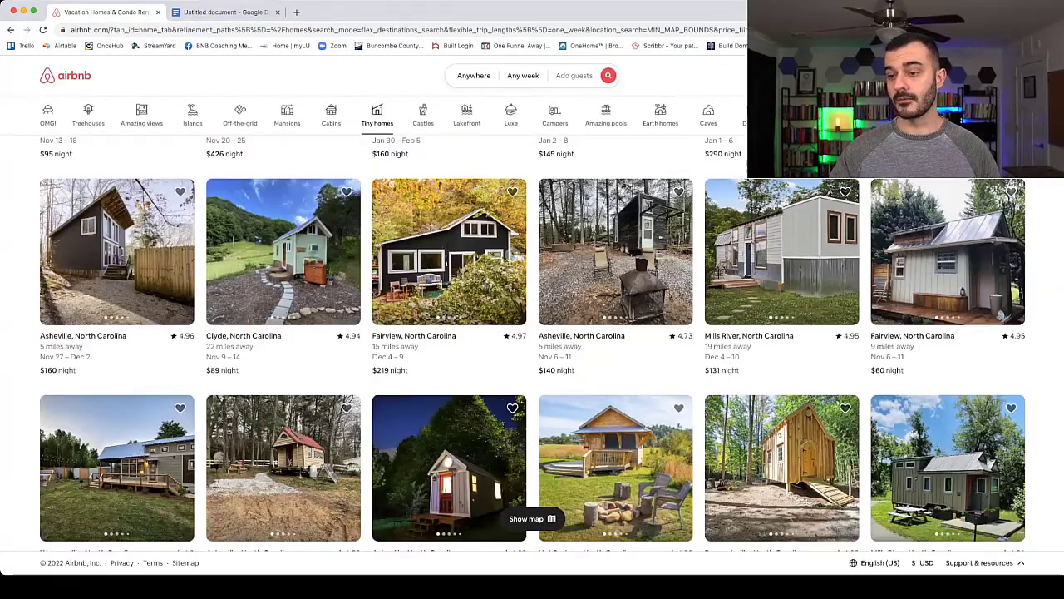
scroll(449, 433, "down", 3)
scroll(466, 449, "down", 8)
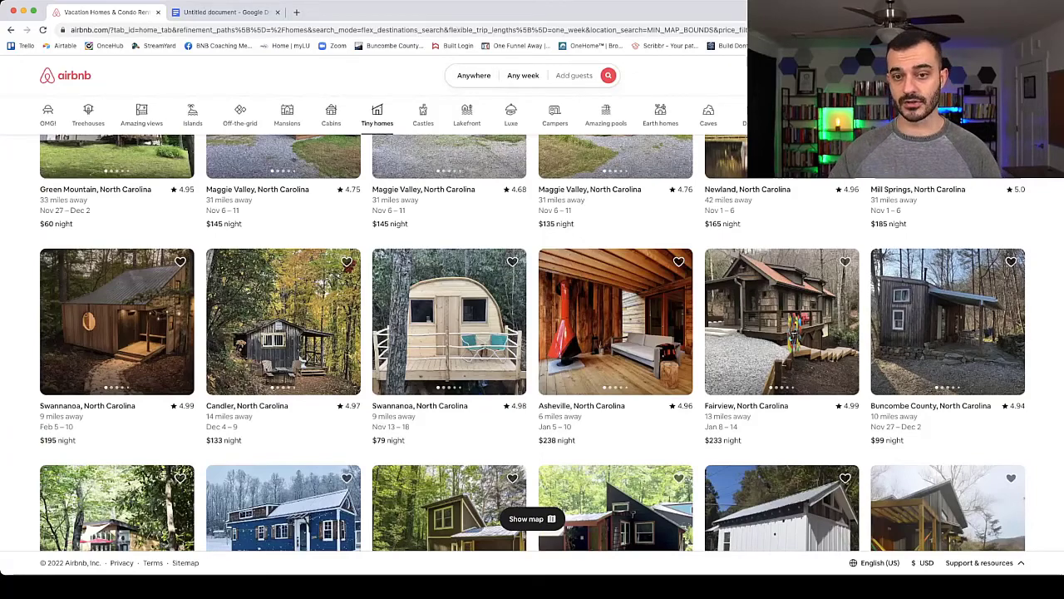
scroll(347, 324, "down", 3)
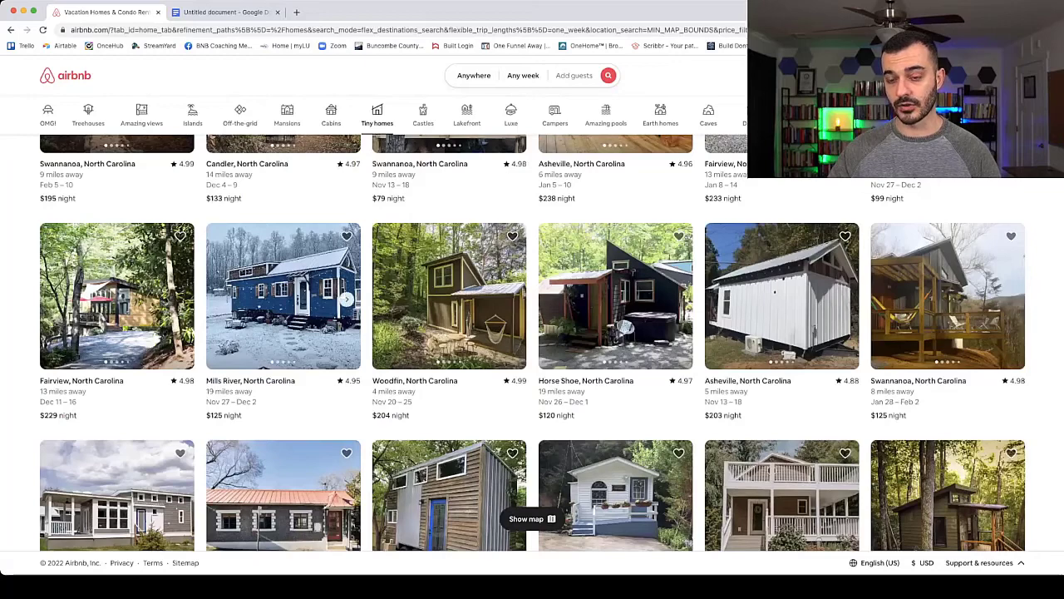
scroll(346, 325, "up", 3)
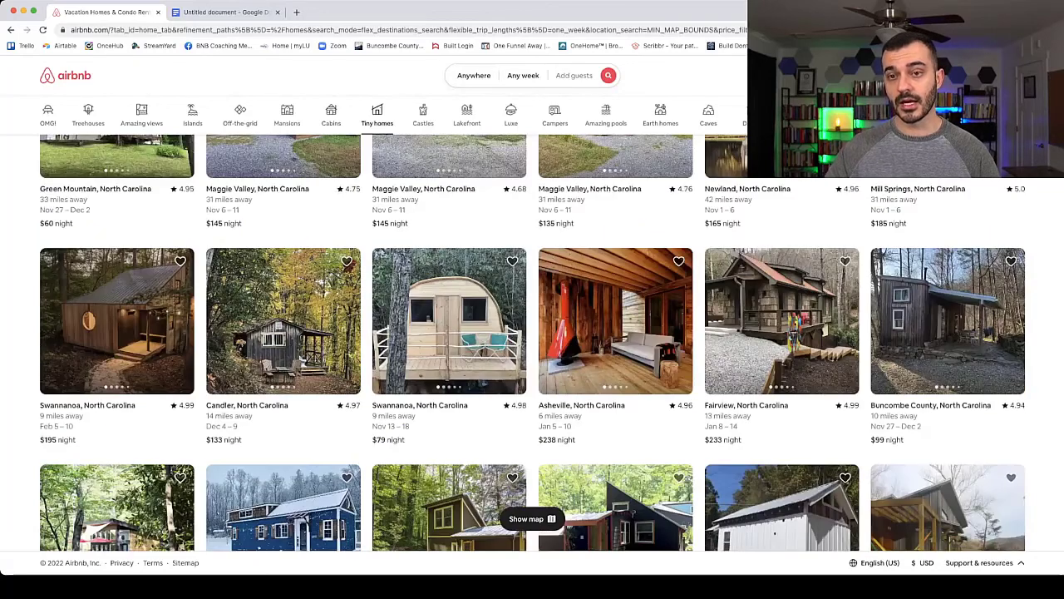
Step: Return to the Google Docs document and review the revenue, 75% occupancy, expense and mortgage payment lines
key("ctrl+Tab")
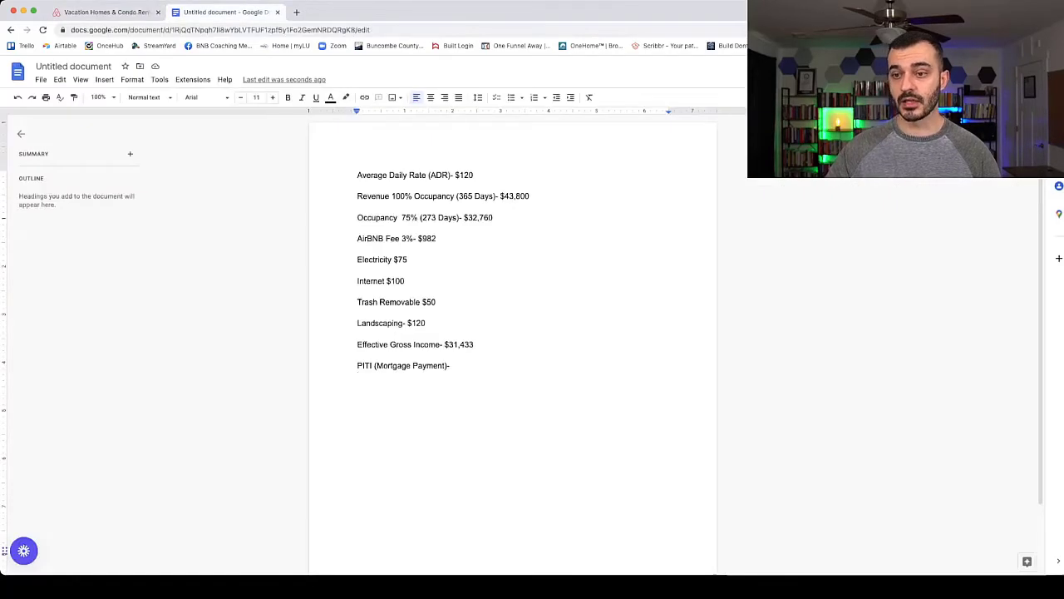
left_click_drag(358, 196, 531, 197)
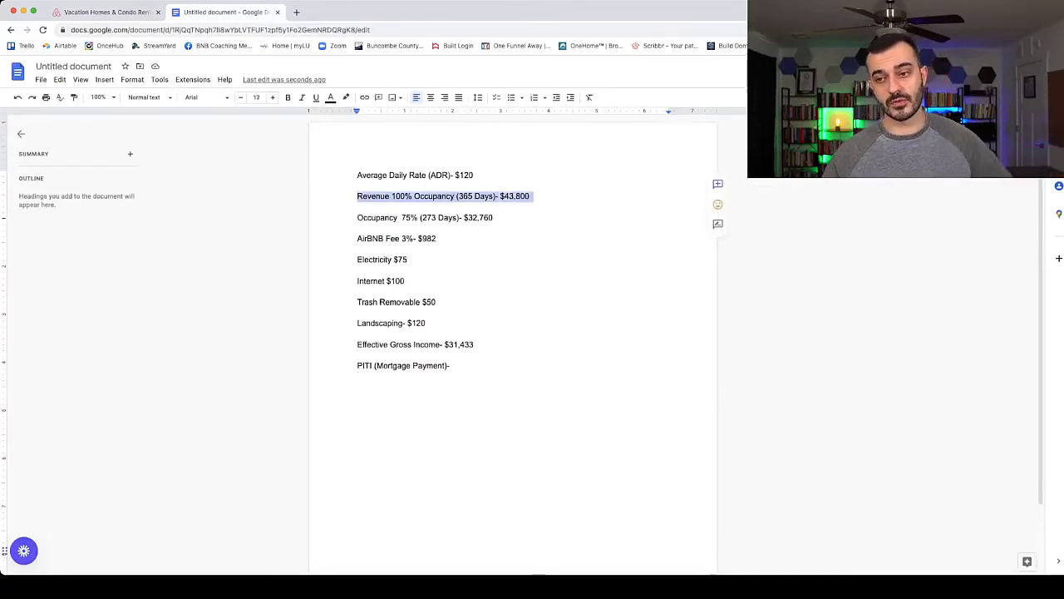
left_click_drag(494, 218, 357, 218)
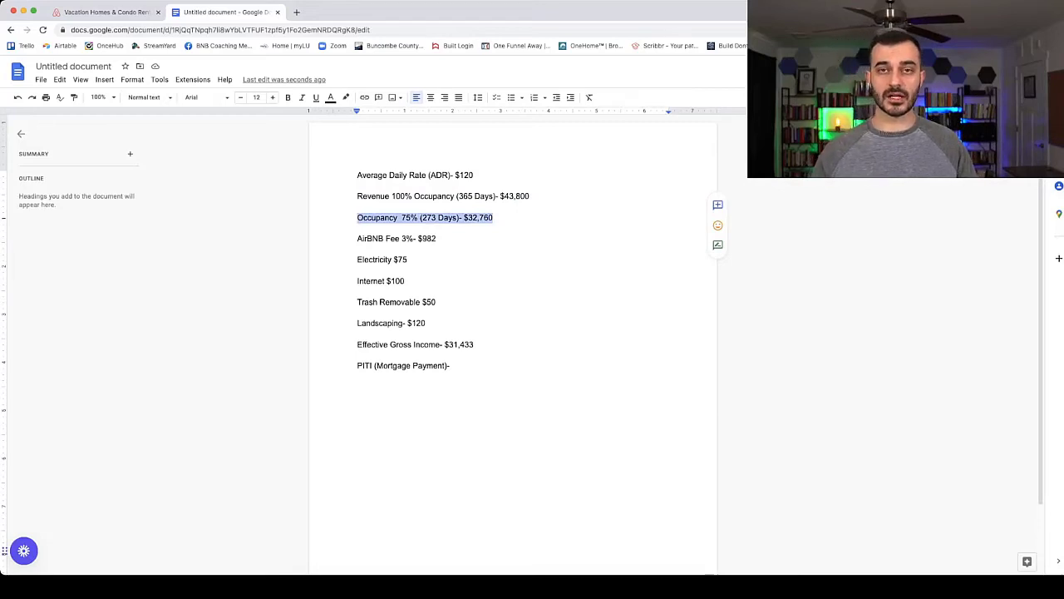
left_click(437, 238)
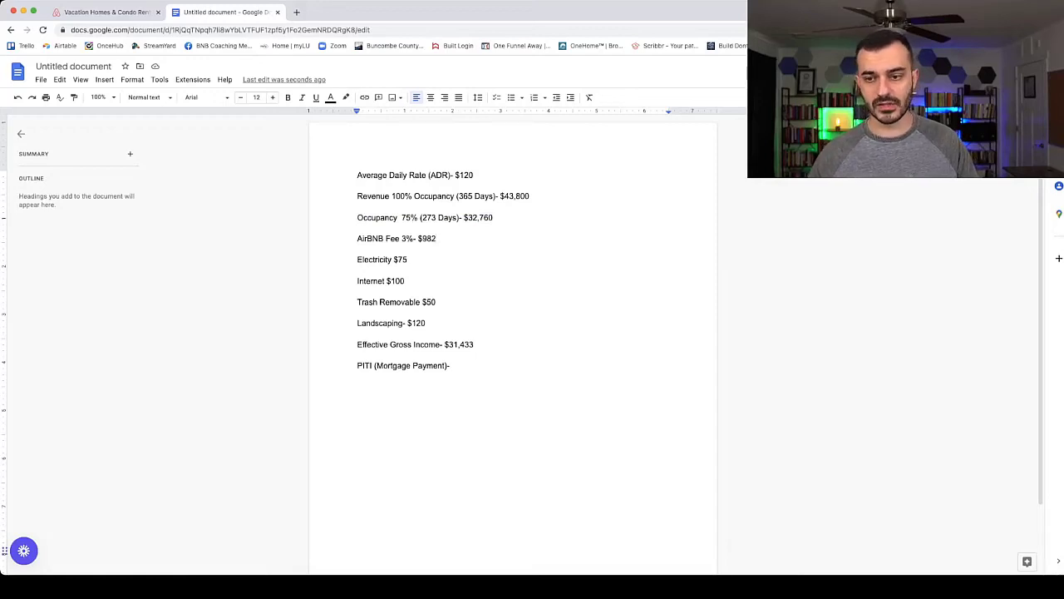
left_click_drag(357, 281, 358, 366)
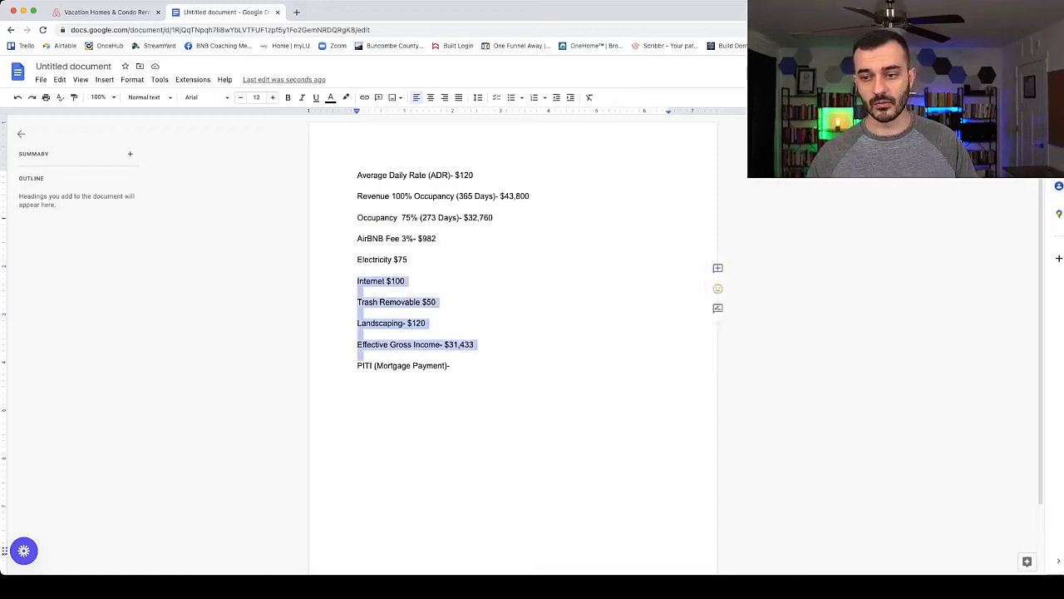
left_click(359, 356)
left_click_drag(450, 366, 357, 366)
left_click(359, 376)
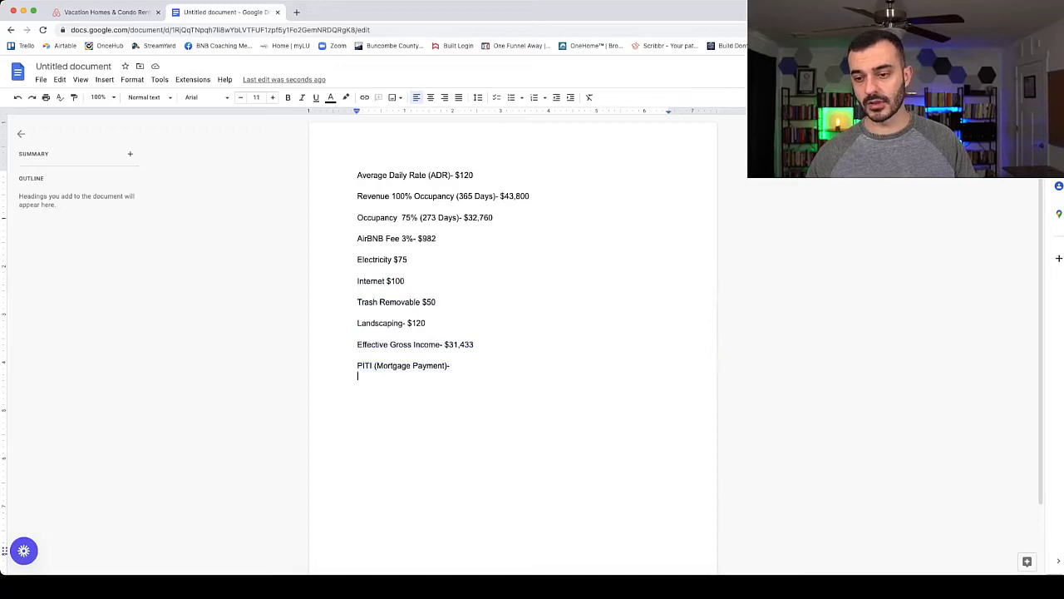
left_click_drag(450, 366, 357, 366)
left_click(358, 376)
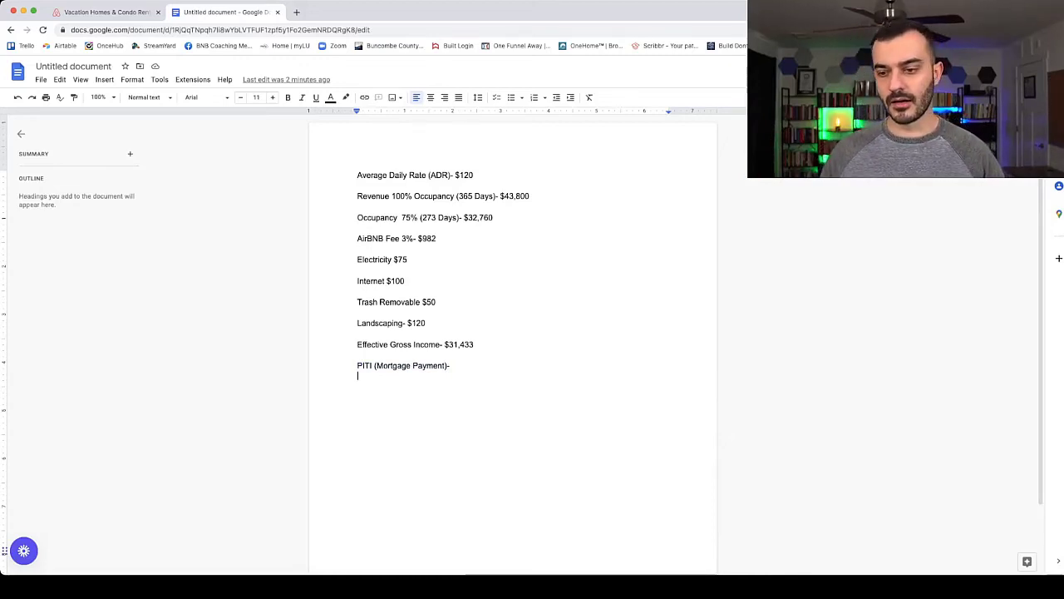
Step: Highlight the whole calculation from the mortgage payment up to the average daily rate, and the Effective Gross Income line alone
key("shift+Up")
key("shift+Up")
key("shift+Up")
key("shift+Up")
key("shift+Up")
key("shift+Up")
key("shift+Up")
key("shift+Up")
key("shift+Up")
key("shift+Up")
key("shift+Up")
key("shift+Up")
key("shift+Up")
key("shift+Up")
key("shift+Up")
key("shift+Up")
key("shift+Up")
key("shift+Up")
key("shift+Up")
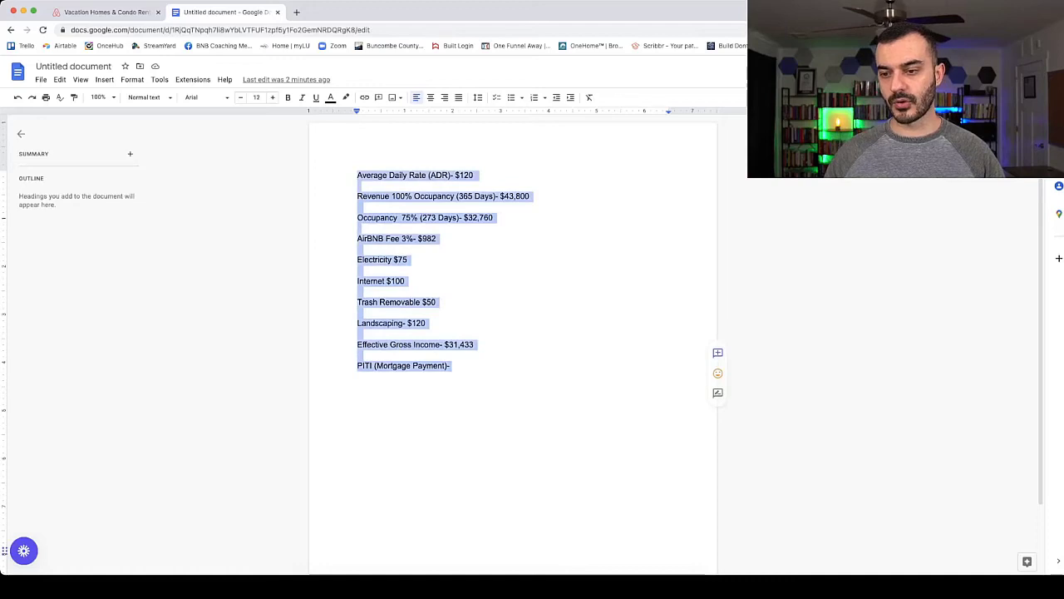
left_click(358, 375)
left_click_drag(474, 345, 357, 345)
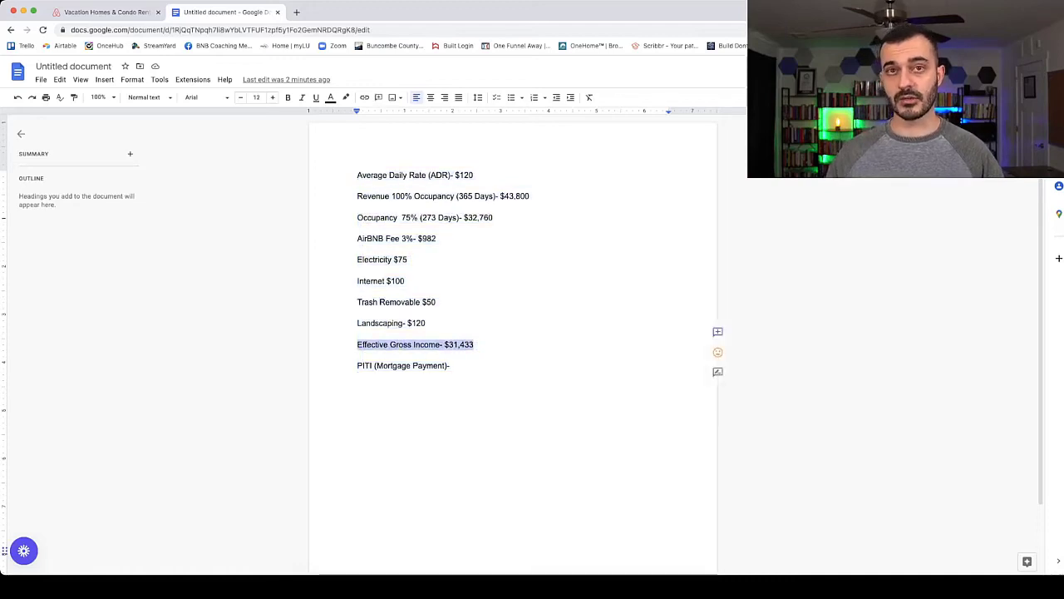
left_click(358, 376)
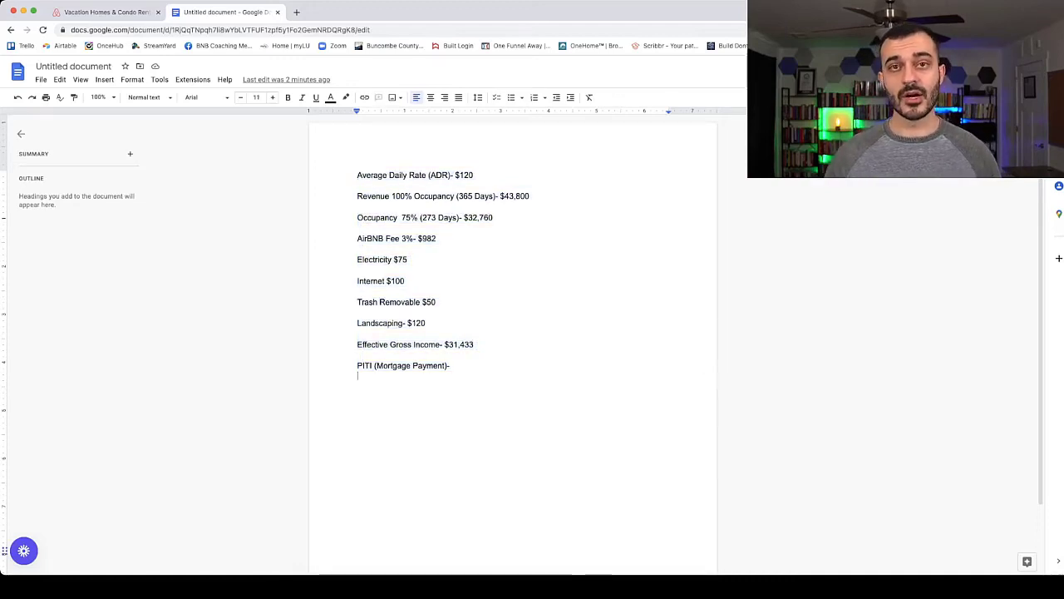